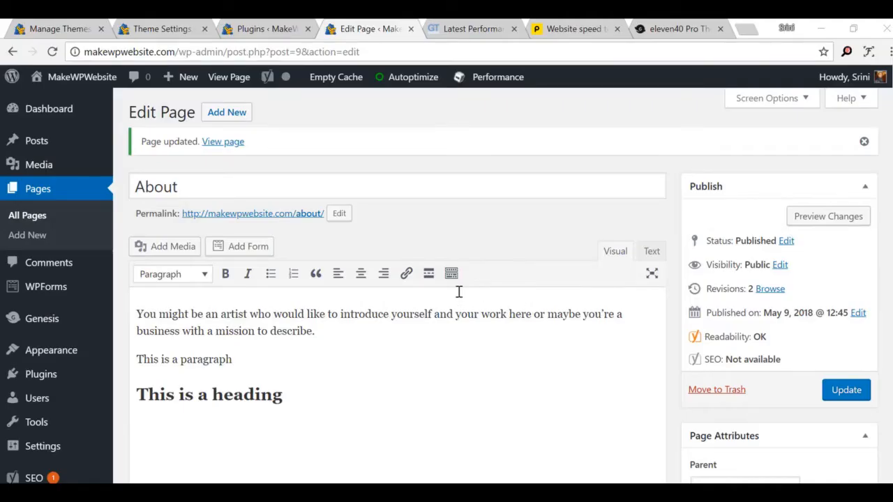
Create a new post category named wordpress with the slug wordpress.
mouse_move(19, 143)
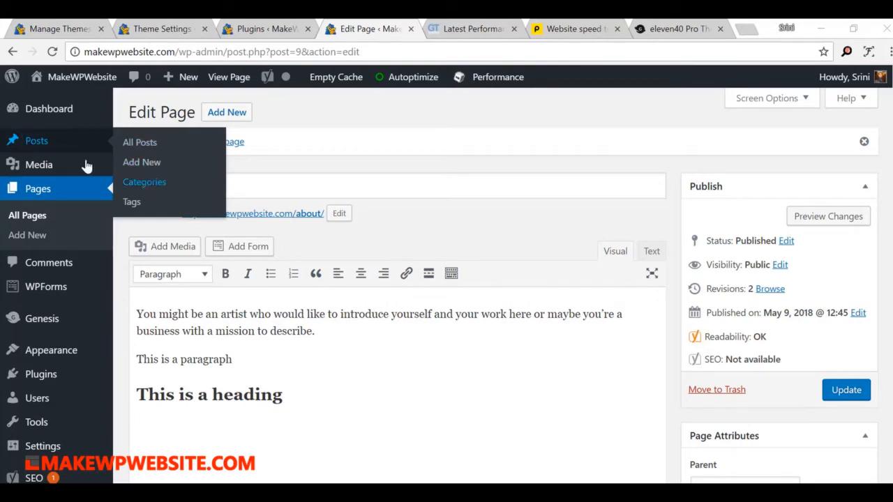
click(154, 183)
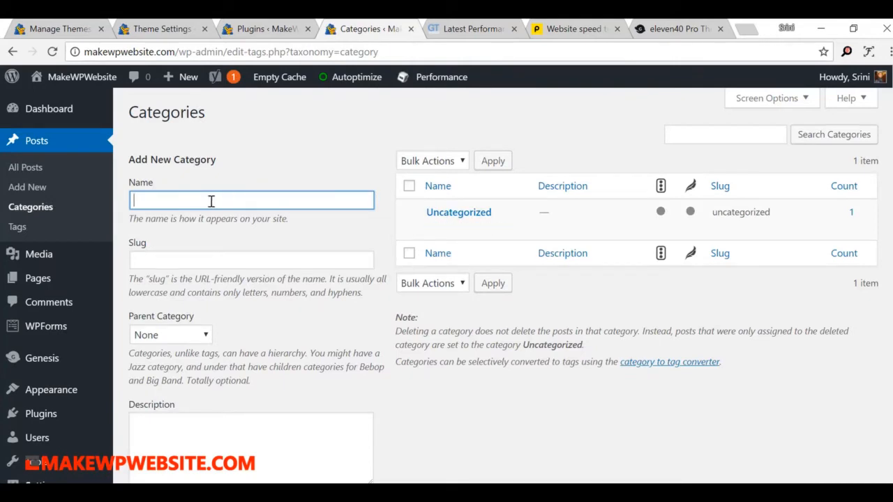
text(wordpress)
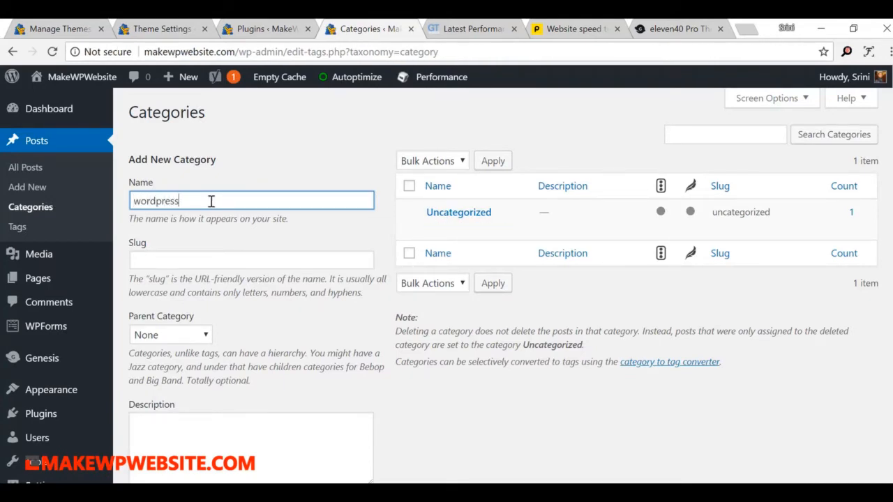
click(209, 265)
text(wordpress)
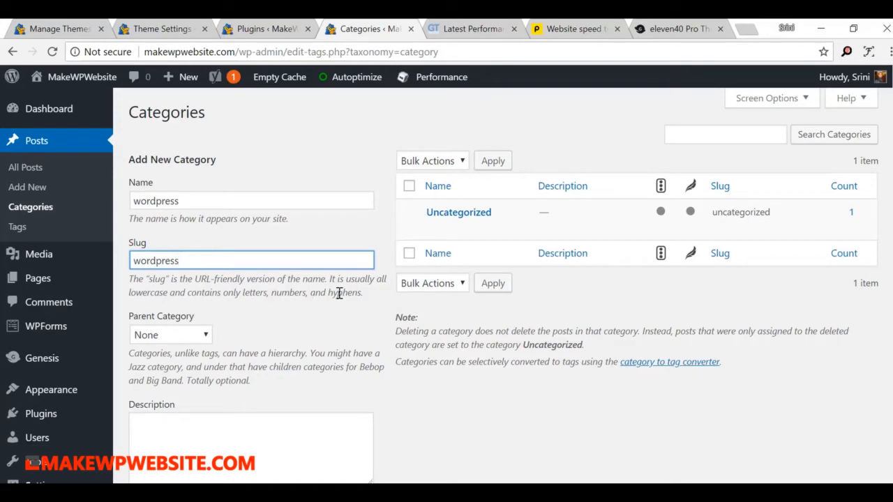
scroll(428, 346, down, 2)
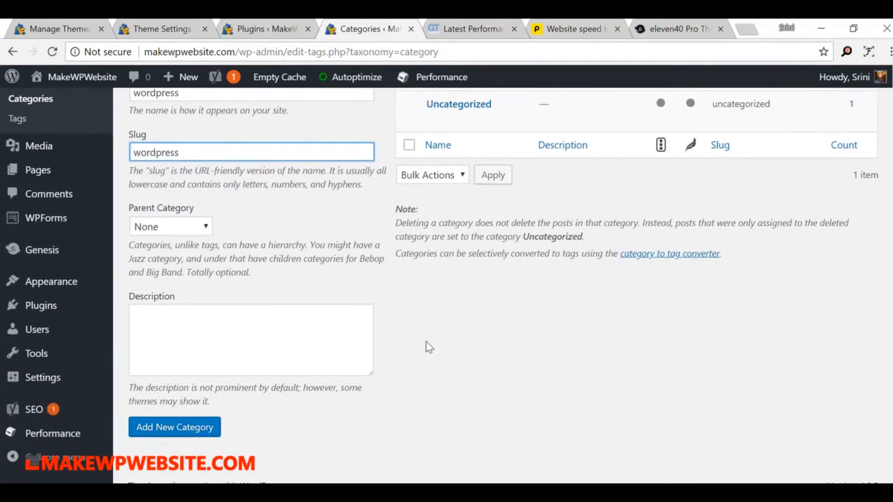
click(179, 427)
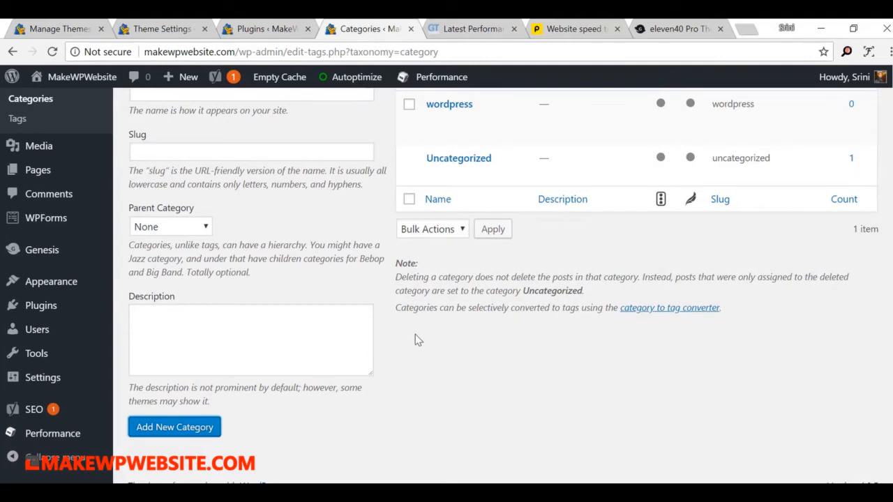
Start a new post titled "How to Build your Website with Wordpress".
scroll(500, 312, up, 2)
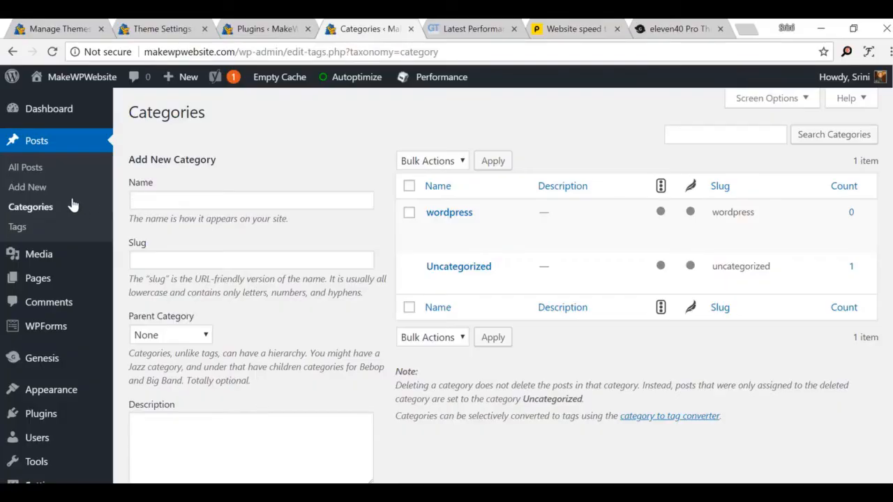
click(25, 187)
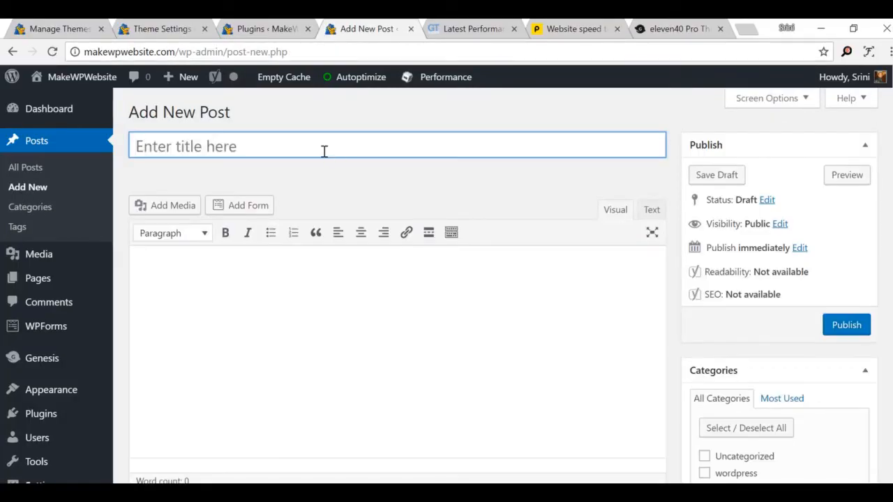
text(How to )
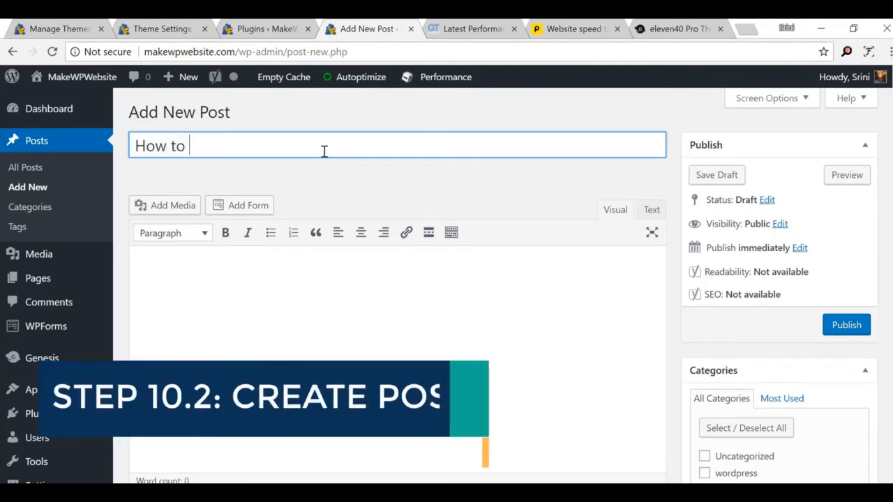
text(Build your Wbes)
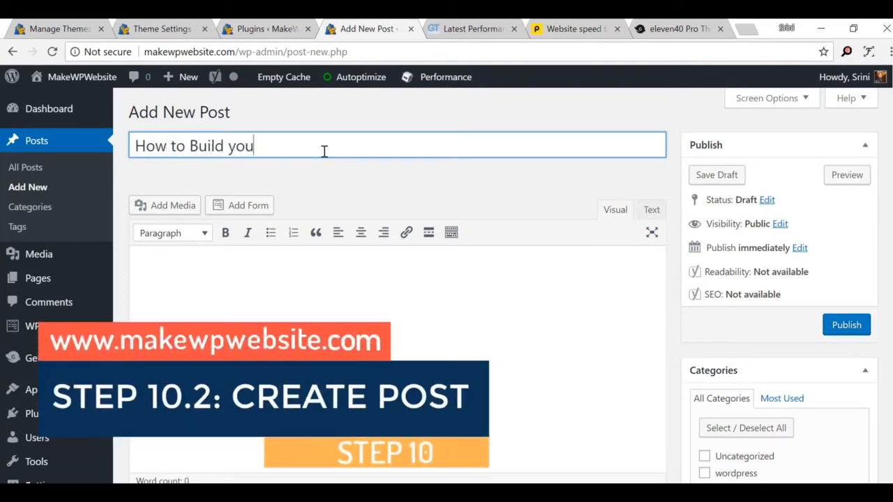
key(BackSpace)
key(BackSpace)
key(BackSpace)
text(e)
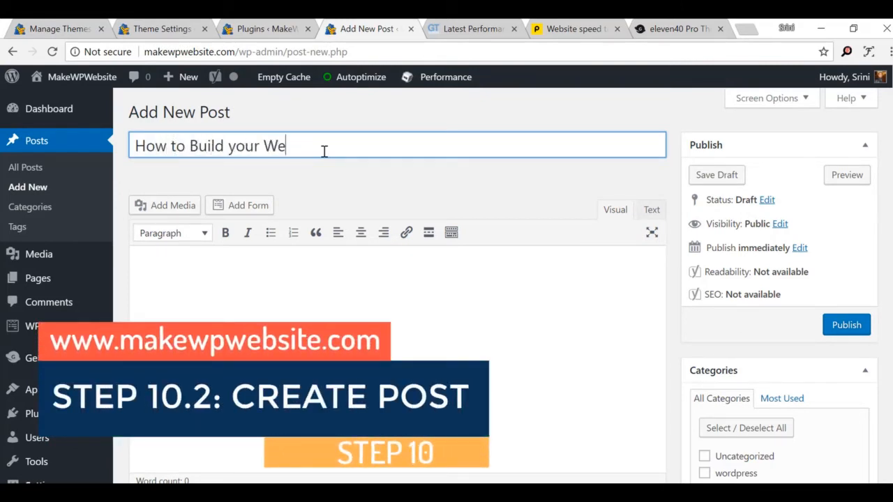
text(bsite with Wordpress)
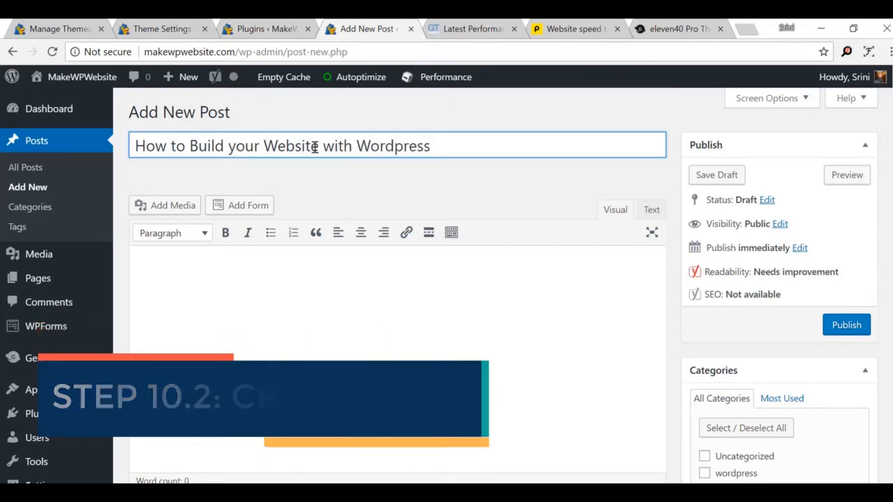
click(297, 307)
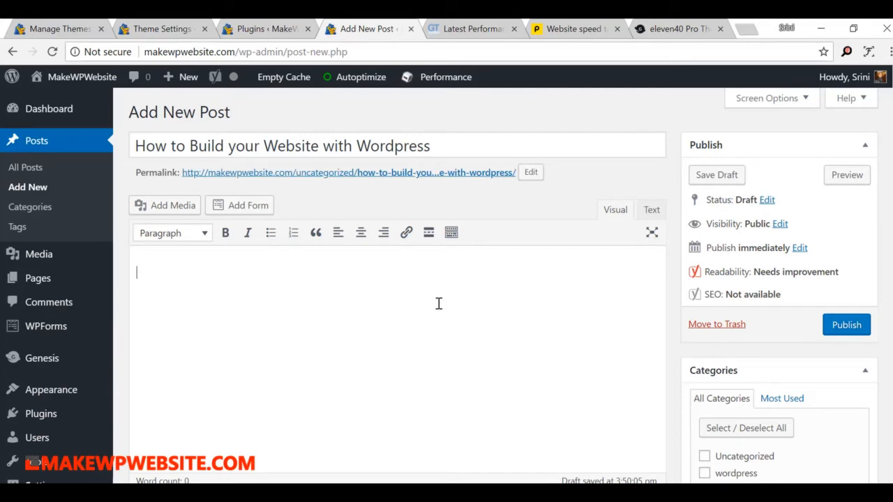
Shorten the post's permalink slug to website-with-wordpress by removing its leading words.
click(533, 173)
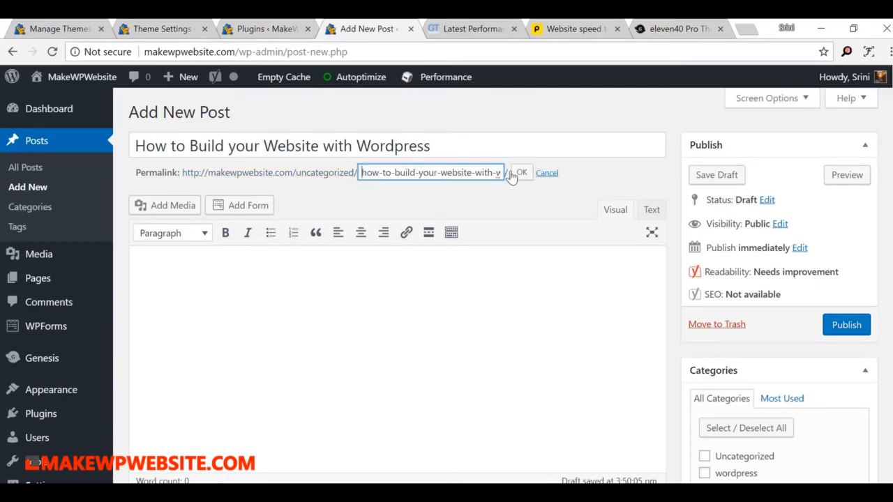
click(432, 178)
key(shift+Right)
key(shift+Right)
key(shift+Right)
key(shift+Right)
key(shift+Right)
key(shift+Right)
key(shift+Right)
key(shift+Right)
key(shift+Right)
key(shift+Right)
key(shift+Right)
key(shift+Right)
key(shift+Right)
key(shift+Right)
key(shift+Right)
key(shift+Right)
key(shift+Right)
key(shift+Right)
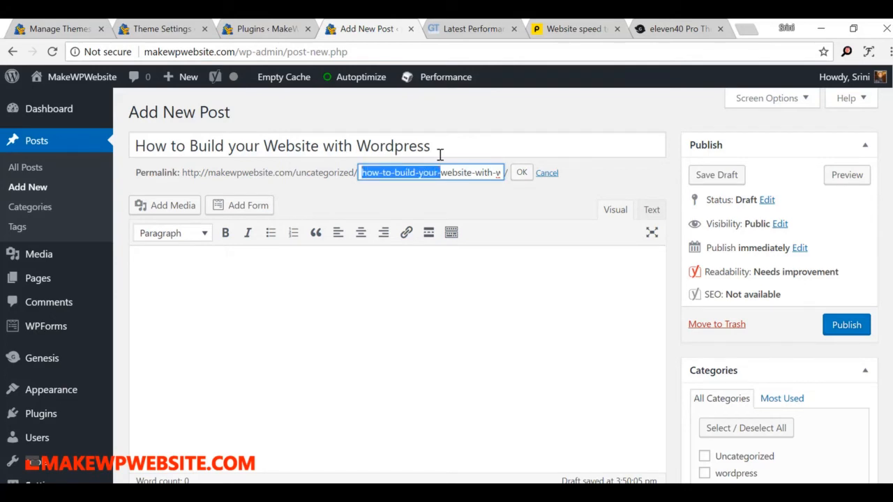
key(Delete)
click(523, 178)
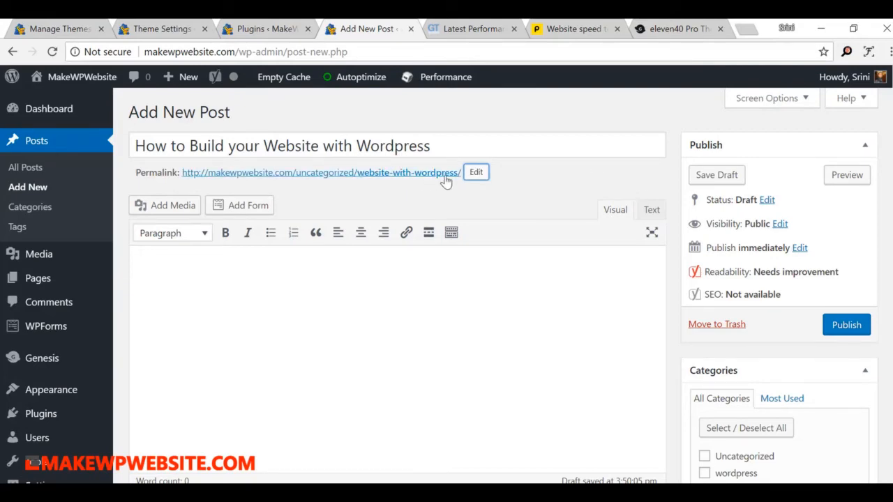
Assign the post to the wordpress category and open the fields for adding another category.
scroll(765, 319, down, 4)
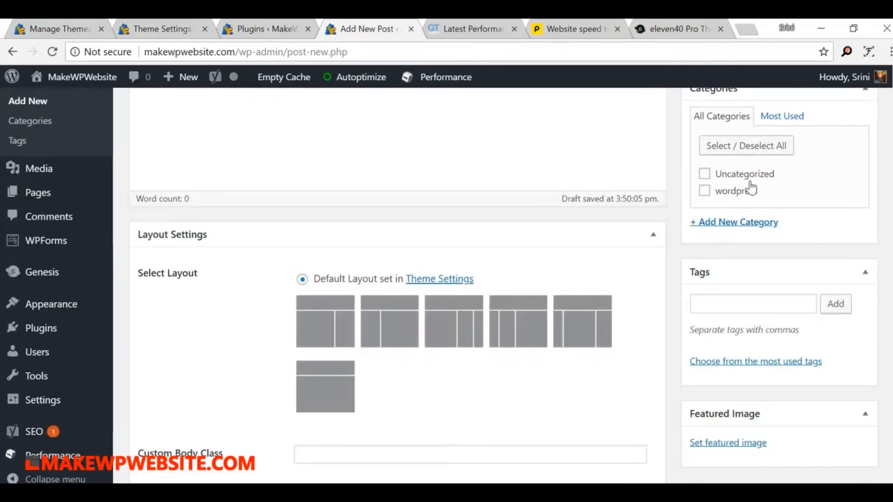
scroll(749, 187, up, 2)
click(704, 332)
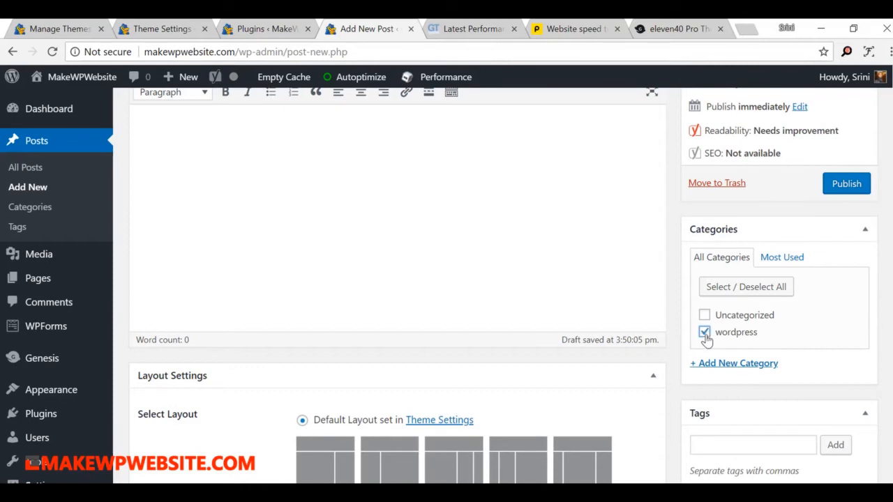
scroll(774, 300, down, 3)
click(744, 154)
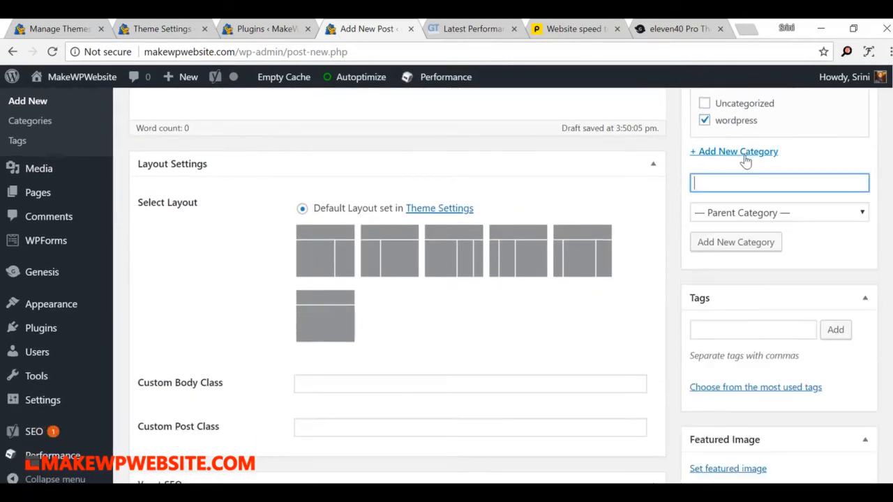
click(820, 167)
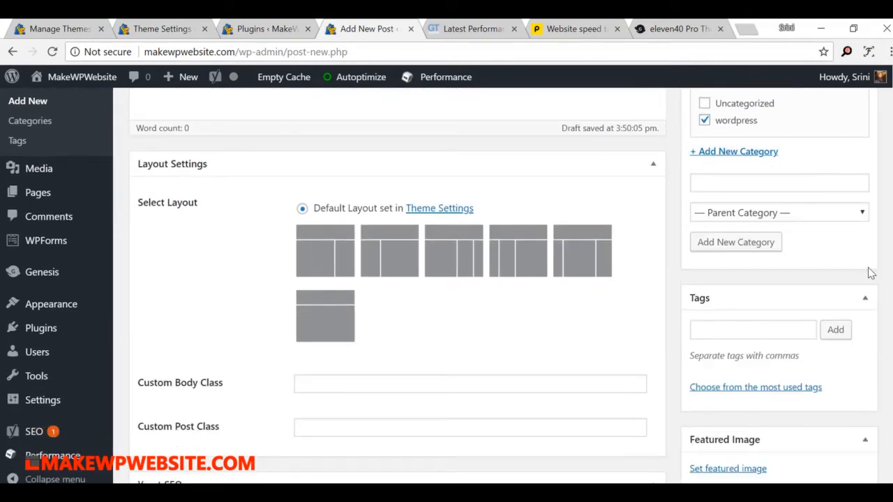
Add the tag wordpress to the post.
scroll(868, 268, down, 2)
scroll(870, 273, down, 1)
click(753, 183)
text(w)
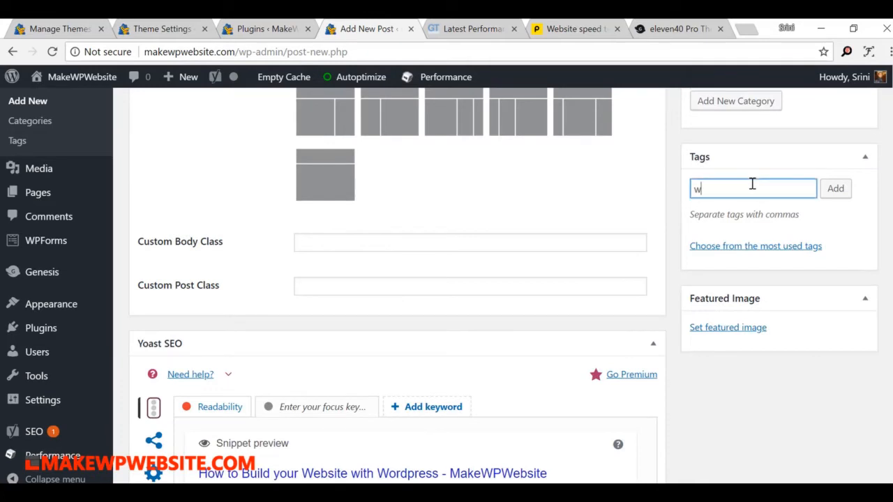
text(ordpress)
key(Return)
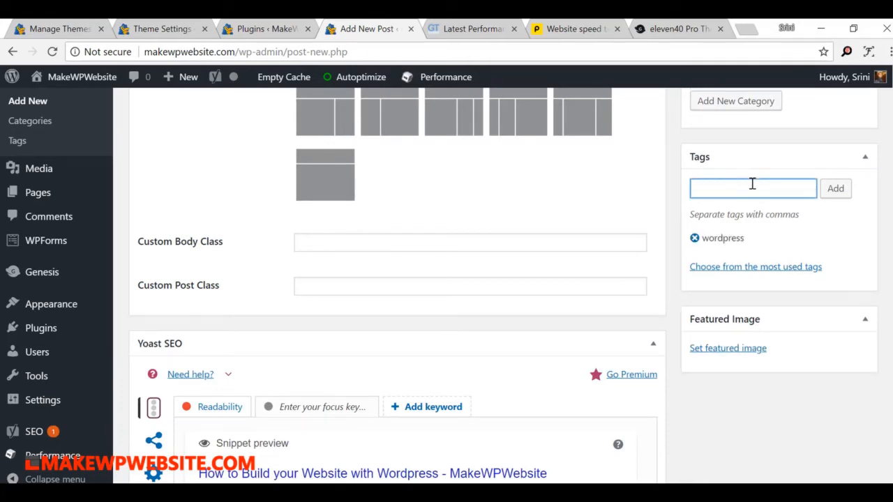
Open the post's featured image chooser to view its upload options and close it without choosing an image.
click(729, 351)
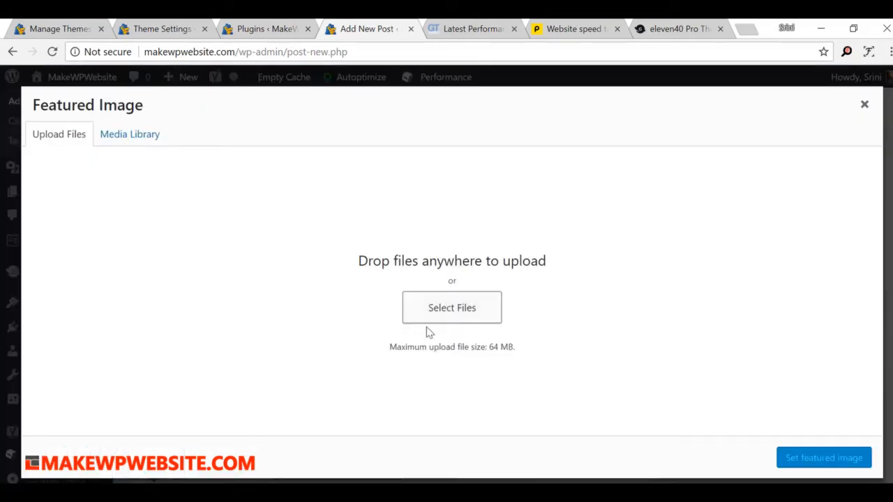
key(Escape)
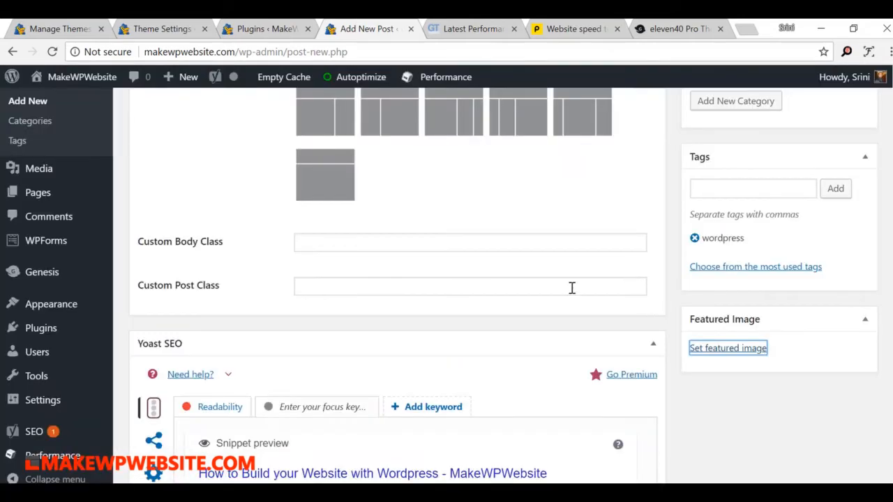
Write the post body "Hello and Welcome to MakeWPWebsite Site.".
scroll(708, 291, up, 10)
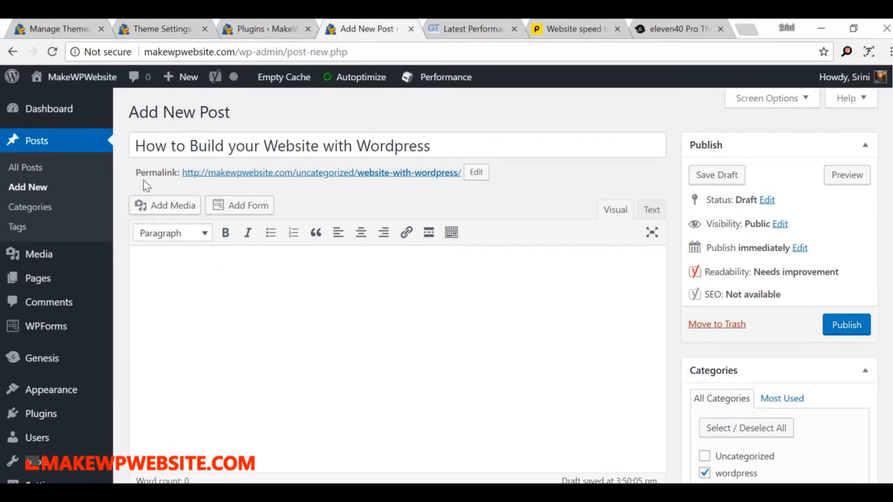
click(375, 324)
text(Hello and Welcome to MakeWPWebsite Site.)
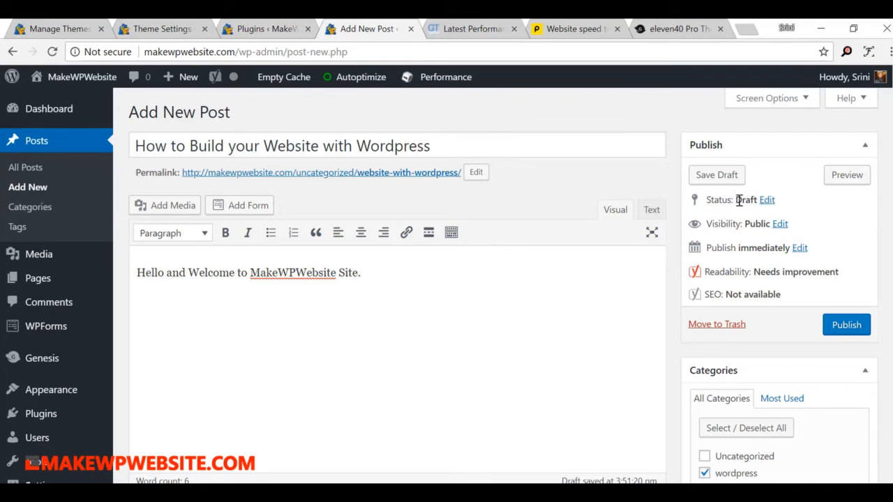
Examine the post's status, visibility options and publishing date settings before publishing.
drag(745, 200, 760, 200)
click(740, 220)
click(779, 223)
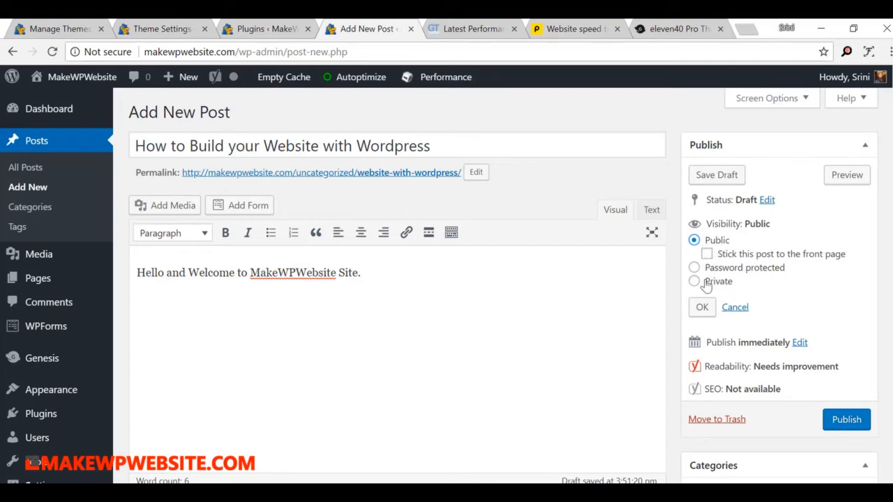
click(700, 309)
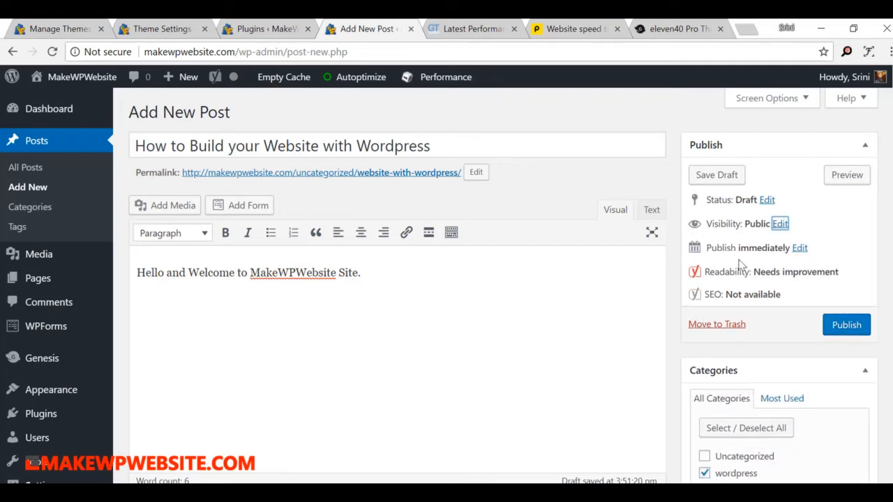
click(800, 247)
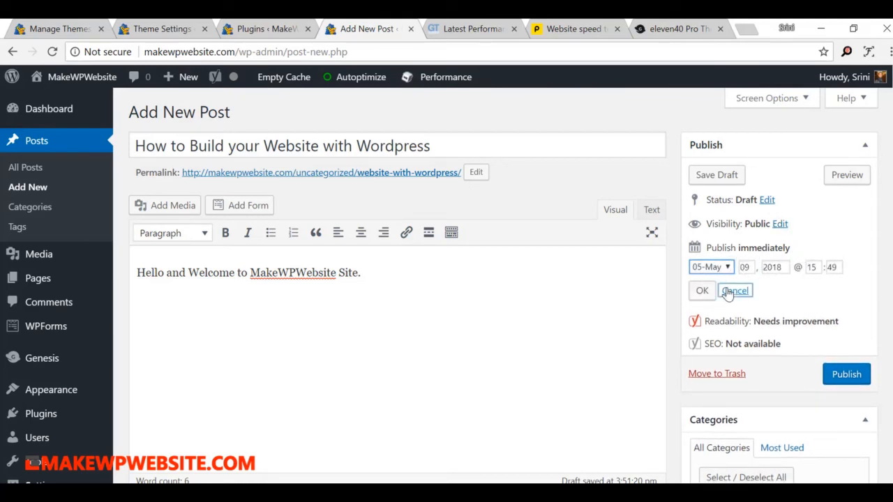
click(735, 291)
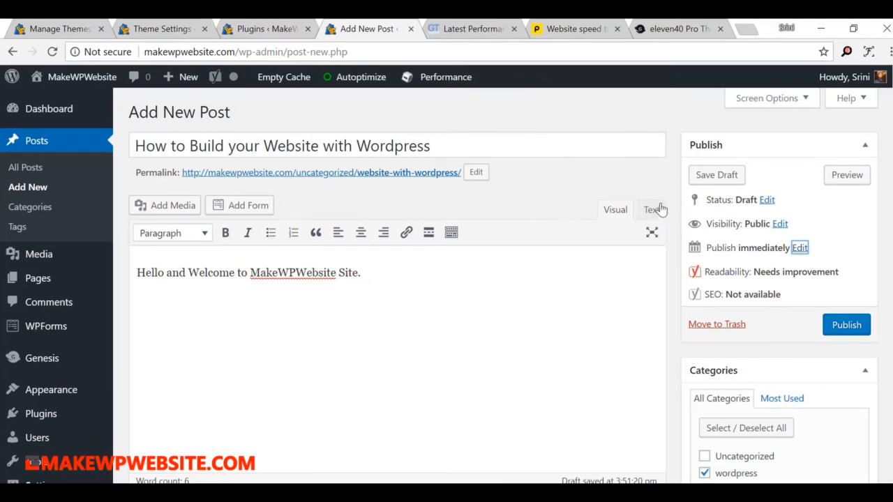
Publish the post and check its status, visibility and publication date.
click(835, 329)
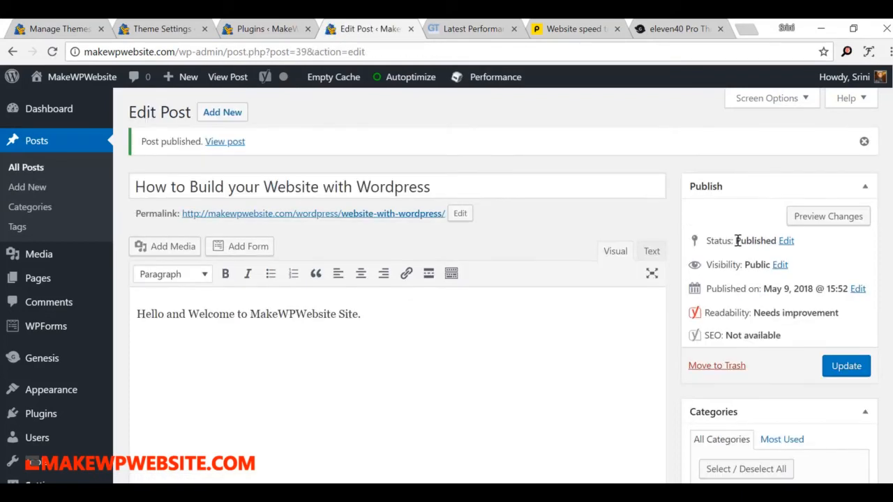
drag(759, 240, 778, 241)
drag(707, 268, 768, 265)
click(703, 271)
drag(730, 292, 841, 289)
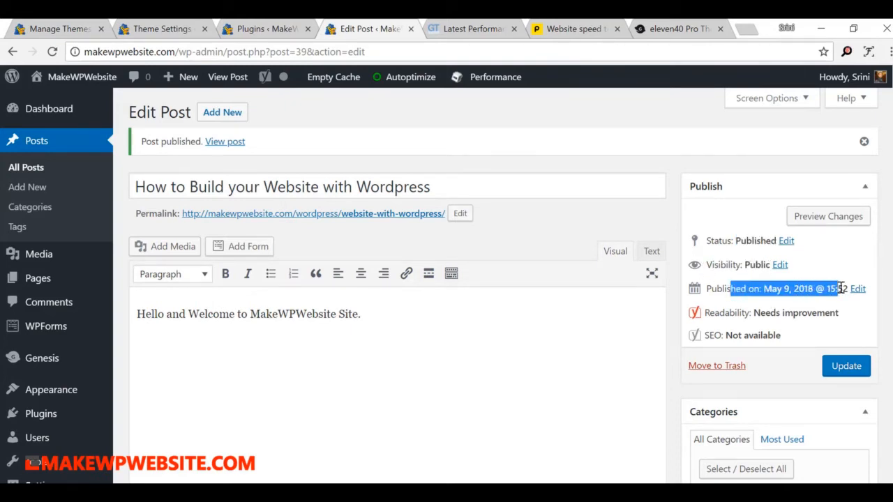
click(546, 237)
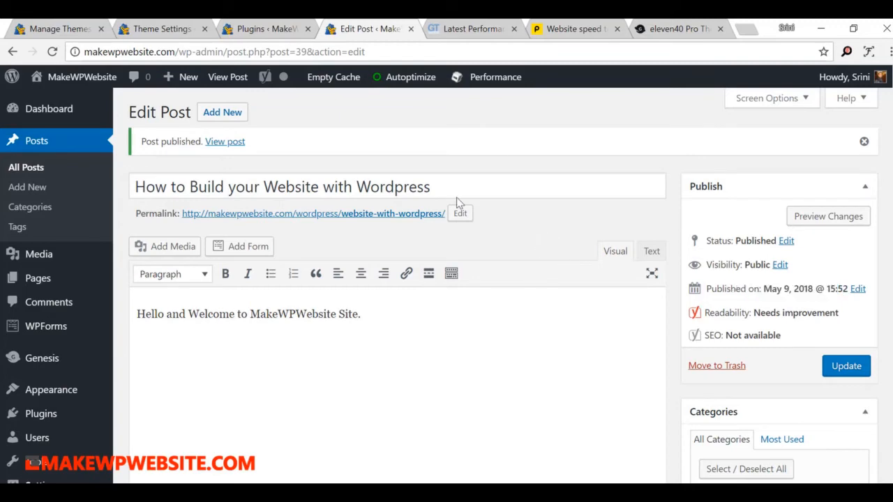
View the published post on the live site, examining its title, content, category and tag.
click(226, 142)
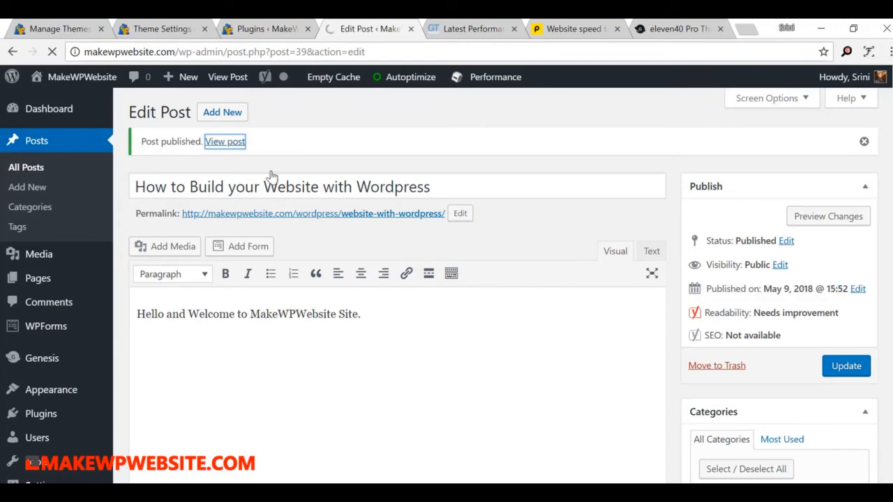
scroll(504, 293, down, 2)
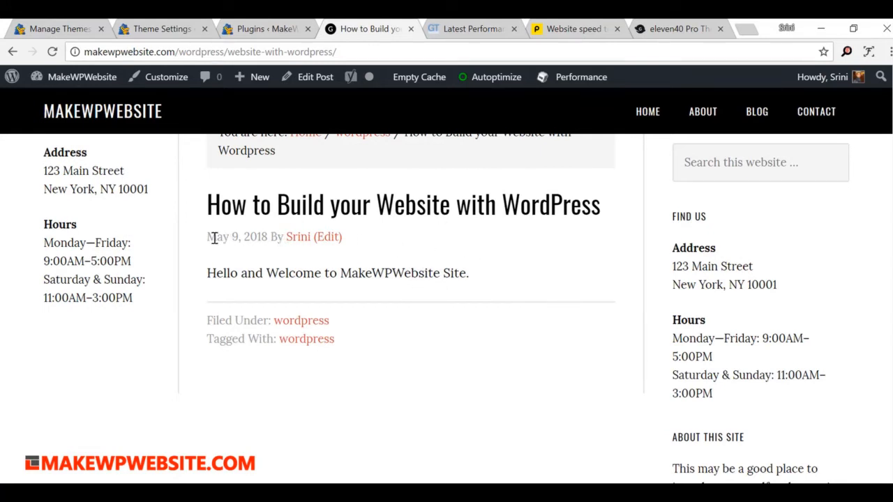
Check the publication date and author name shown beneath the published post's title.
drag(214, 237, 272, 236)
drag(208, 237, 308, 235)
click(355, 236)
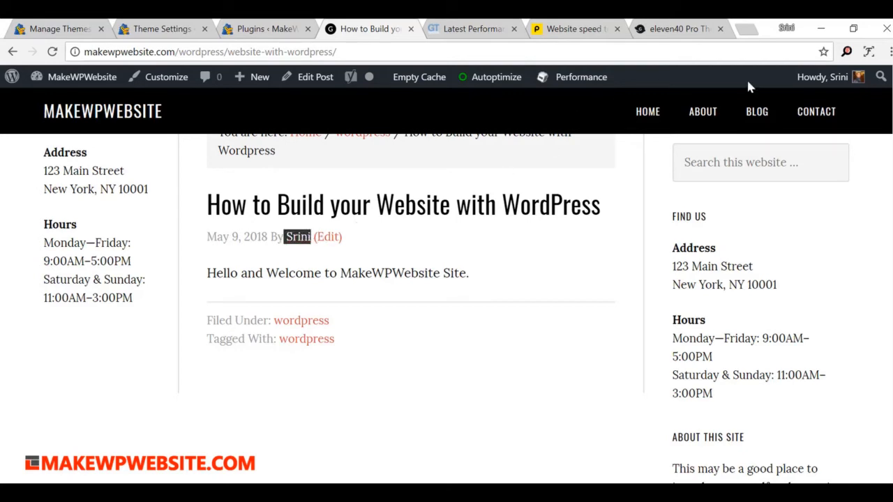
mouse_move(839, 80)
click(506, 253)
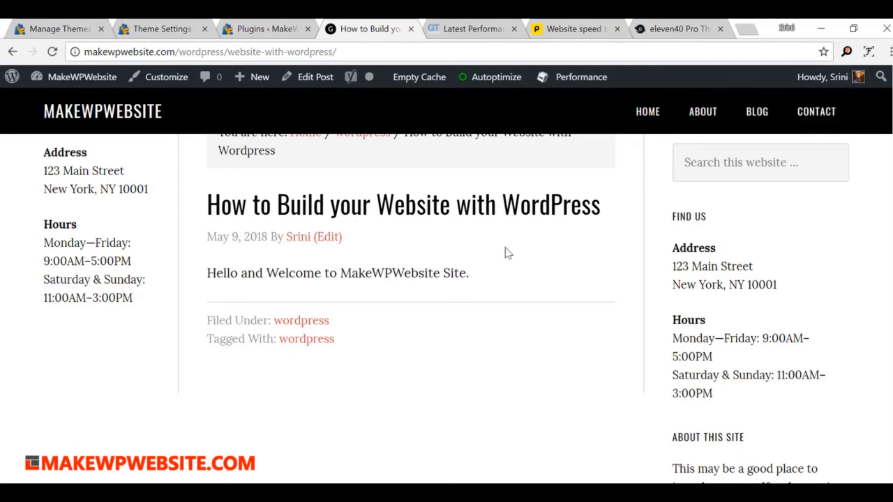
scroll(412, 290, up, 3)
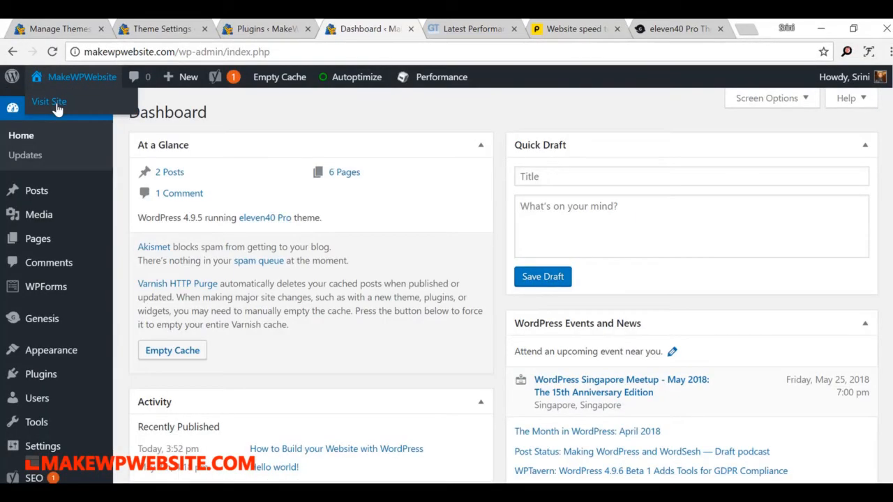
Open the live site's homepage in a separate browser tab from the dashboard.
right_click(57, 108)
click(88, 113)
key(ctrl+Tab)
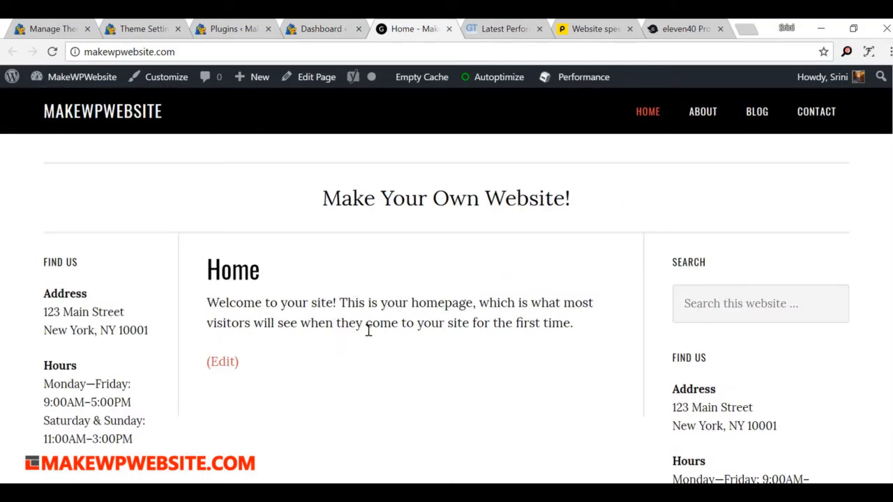
Open the Reading settings and compare the homepage display option with the live homepage.
click(313, 35)
scroll(276, 276, down, 6)
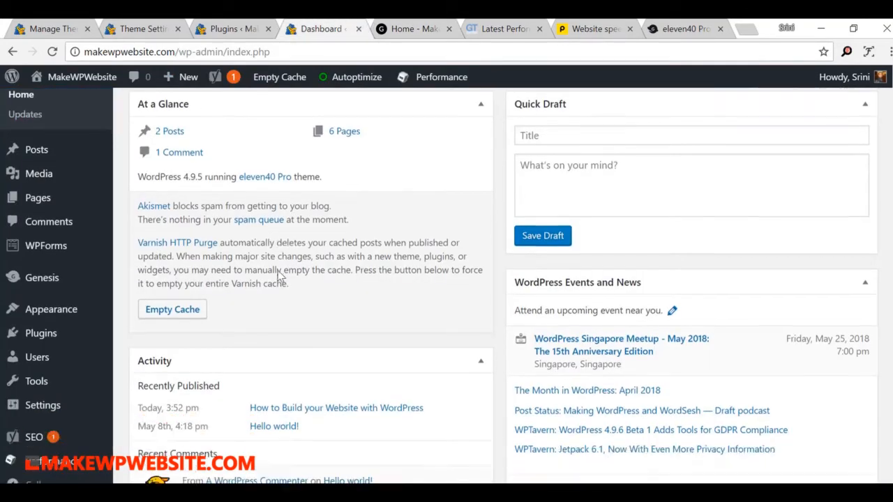
mouse_move(60, 402)
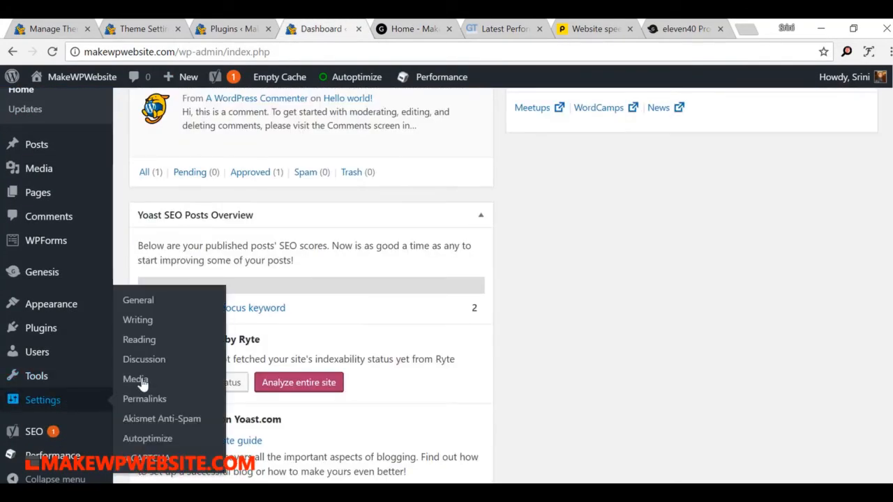
click(143, 340)
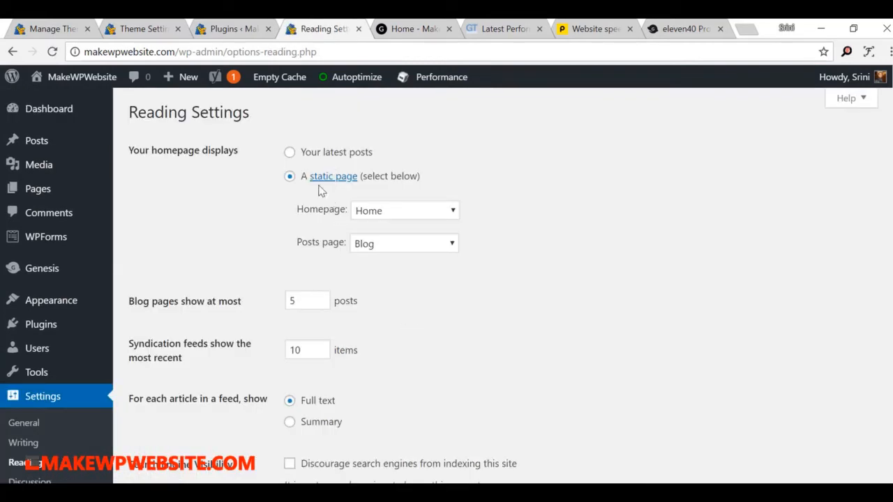
click(404, 31)
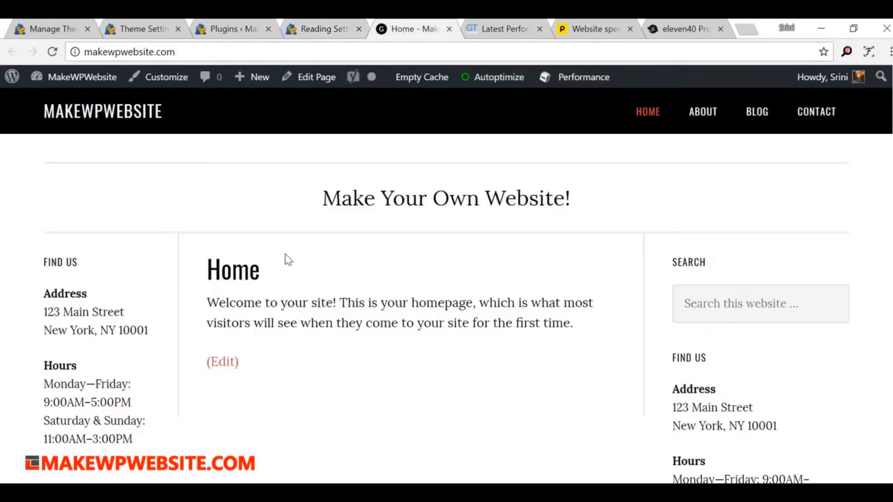
click(317, 31)
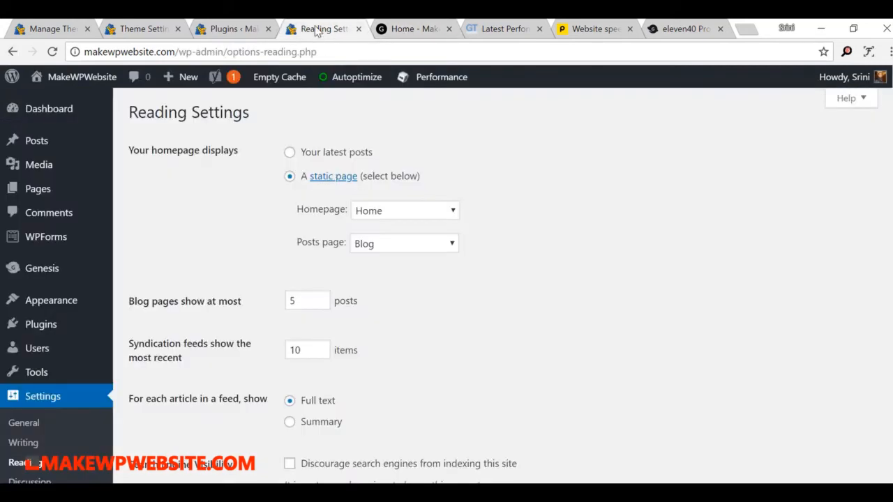
Set the homepage to display your latest posts and save the Reading settings.
click(291, 153)
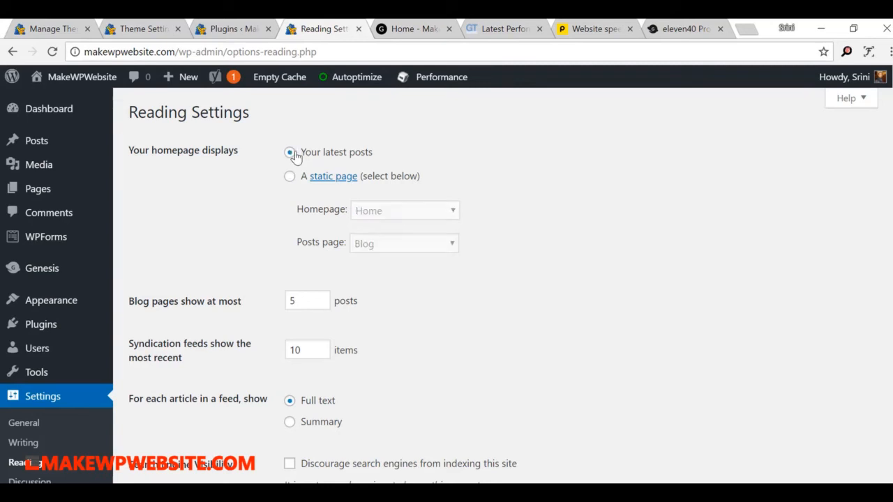
scroll(501, 393, down, 3)
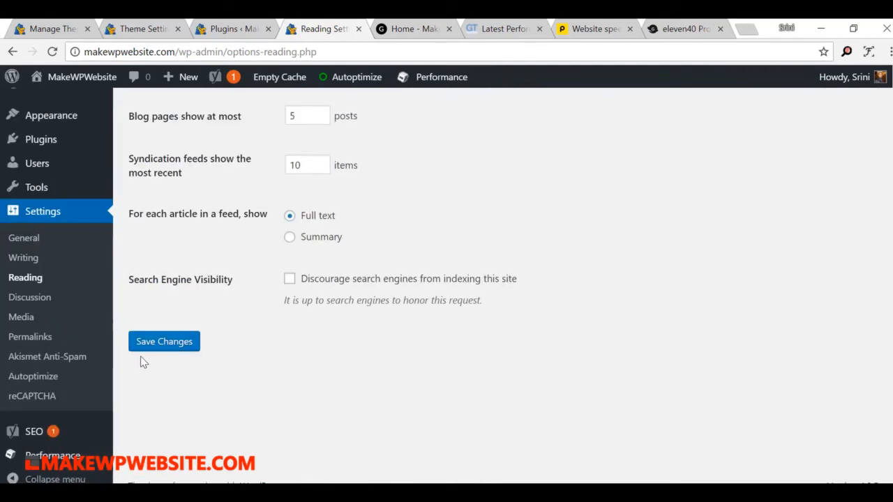
click(161, 342)
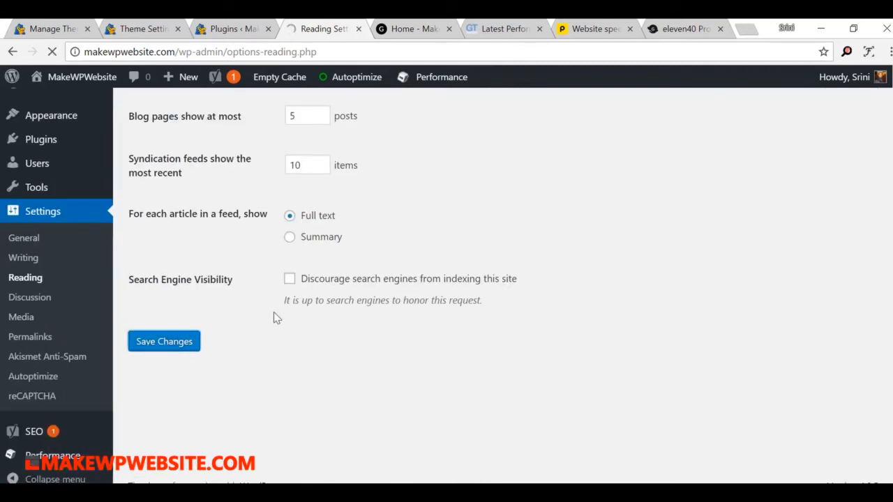
Set feed articles to show a summary and save the Reading settings.
scroll(274, 314, down, 3)
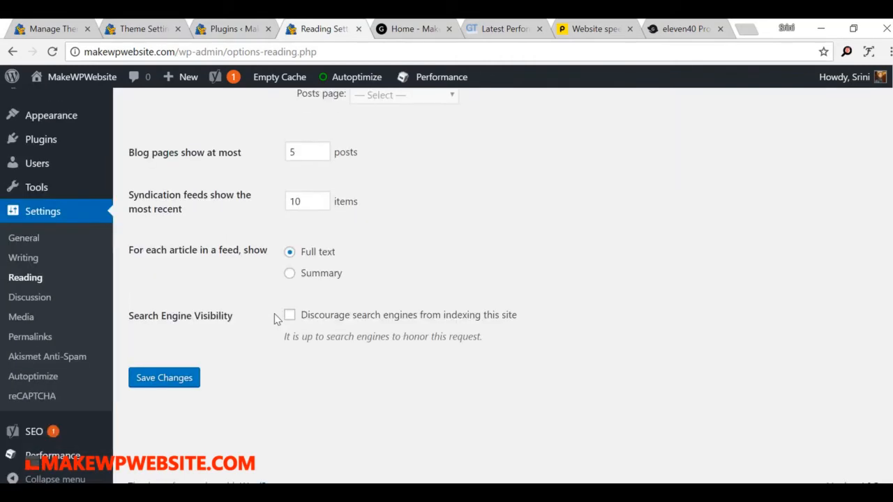
click(290, 273)
click(169, 383)
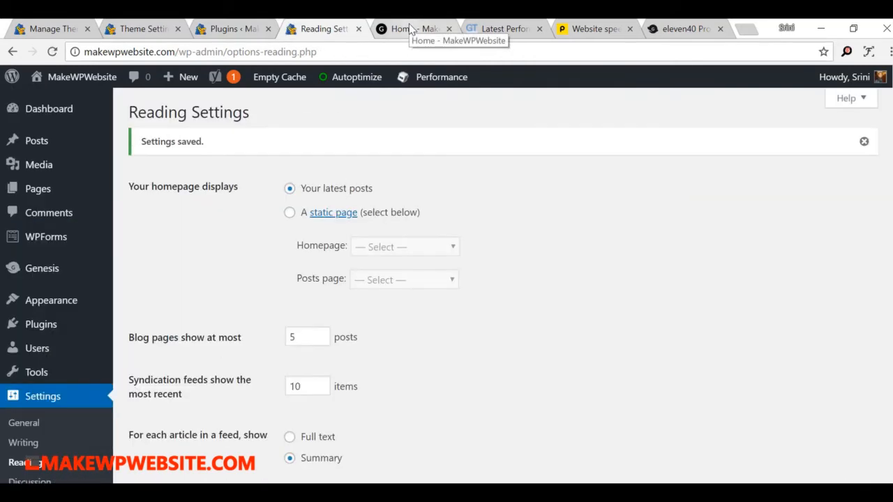
Reload the live homepage and look through the listed posts.
click(412, 28)
click(396, 52)
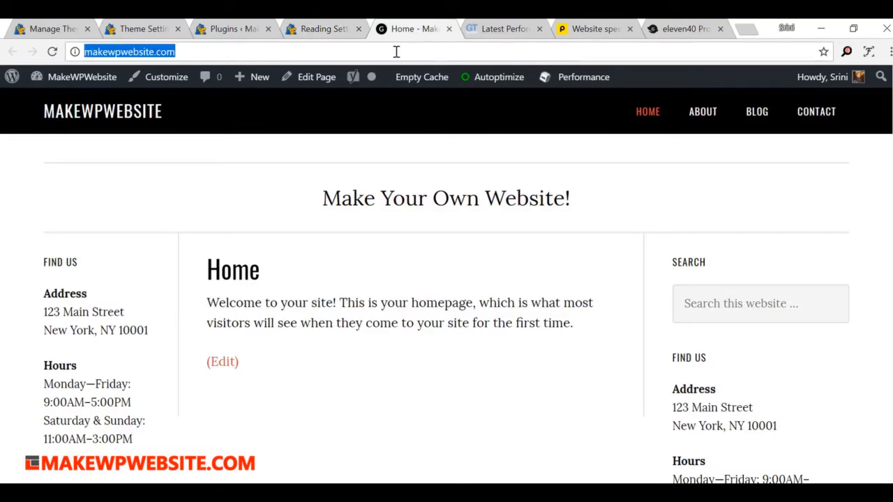
key(Return)
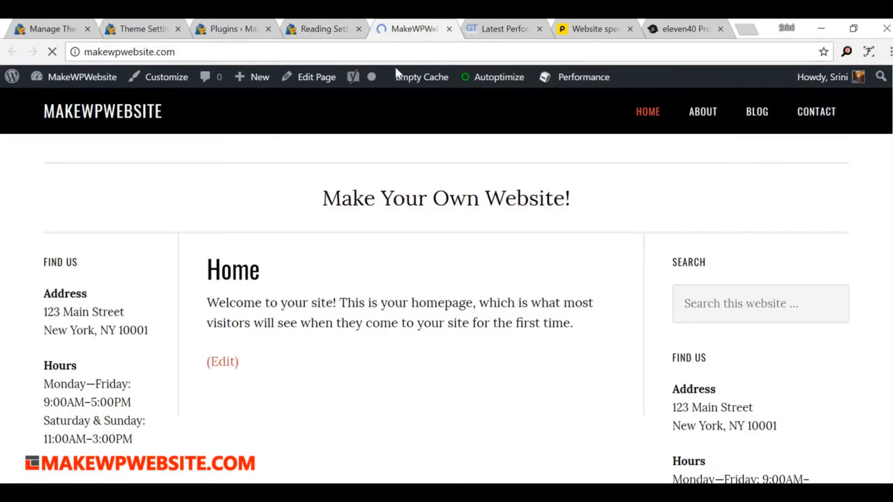
scroll(394, 244, down, 3)
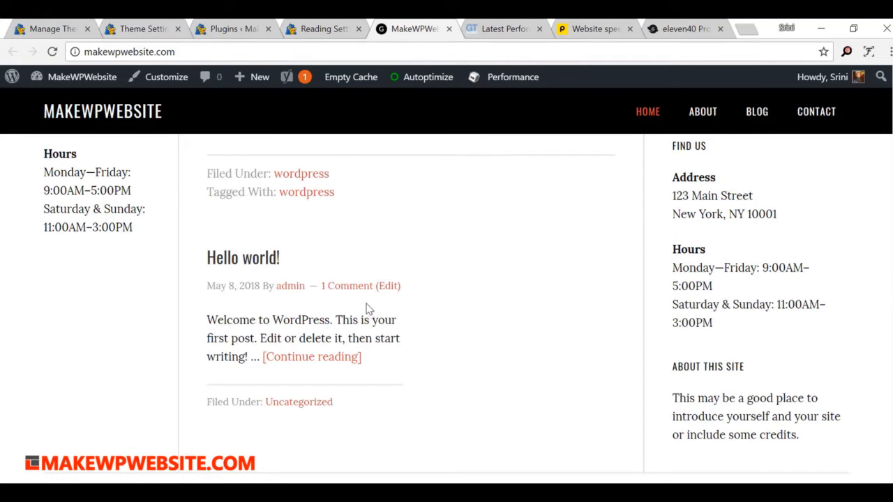
scroll(368, 309, up, 2)
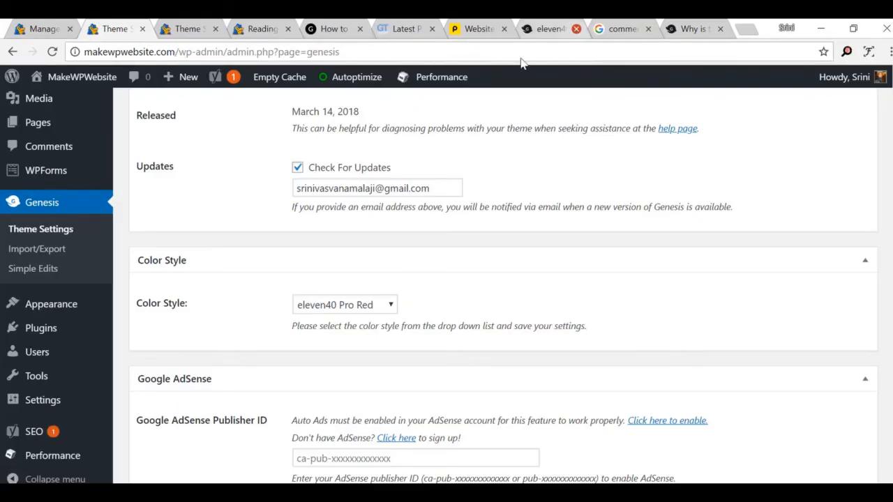
Close the eleven40 theme, Google search and "Why is" article tabs, returning to the published post.
click(573, 28)
click(573, 29)
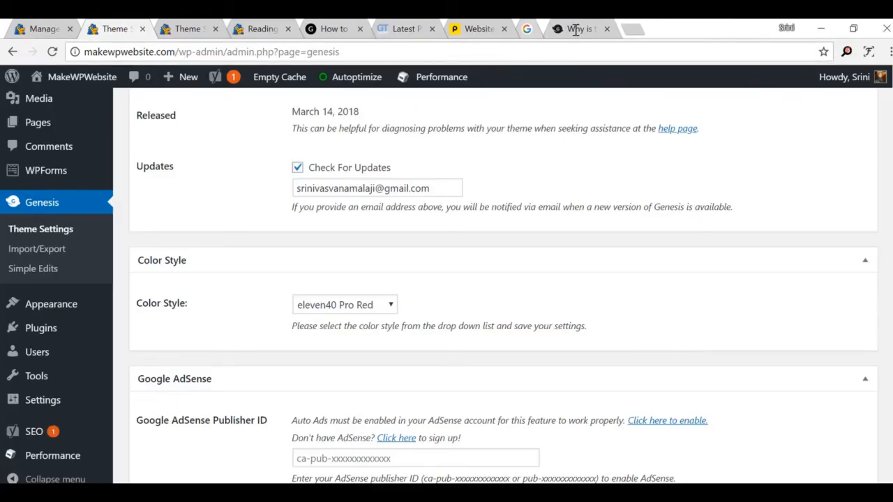
click(573, 29)
click(377, 29)
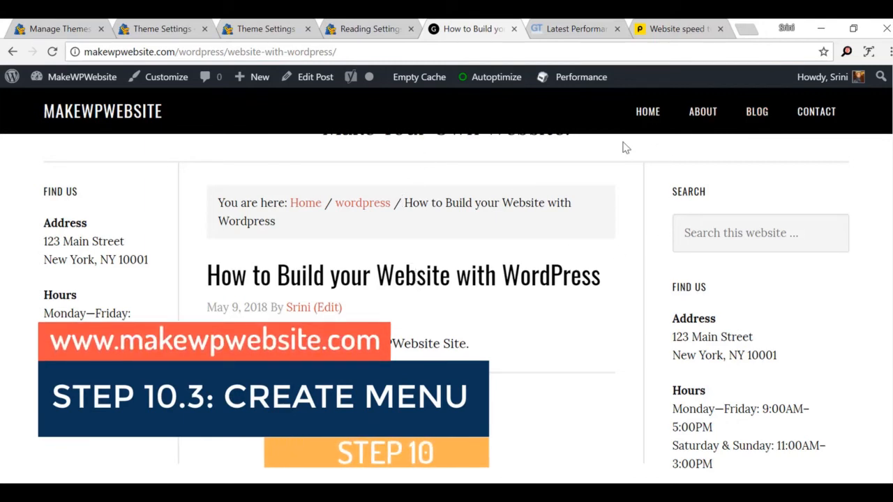
Examine the category and post slug in the published post's web address.
drag(179, 51, 374, 49)
click(165, 51)
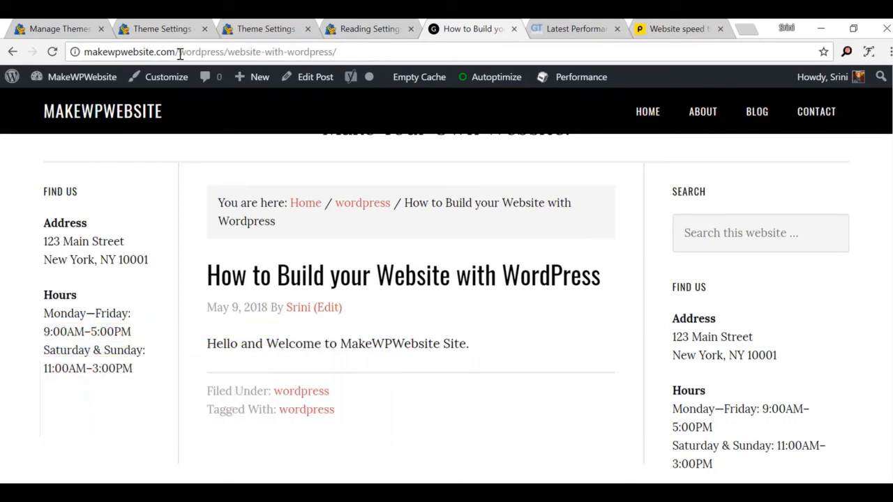
drag(179, 52, 391, 53)
click(391, 52)
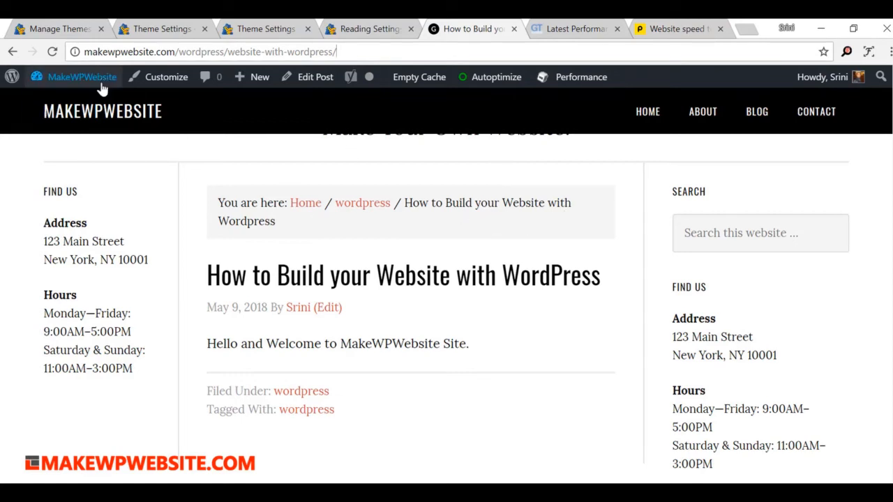
Return to the WordPress dashboard and open the Menus page of the Appearance settings.
mouse_move(98, 78)
click(66, 103)
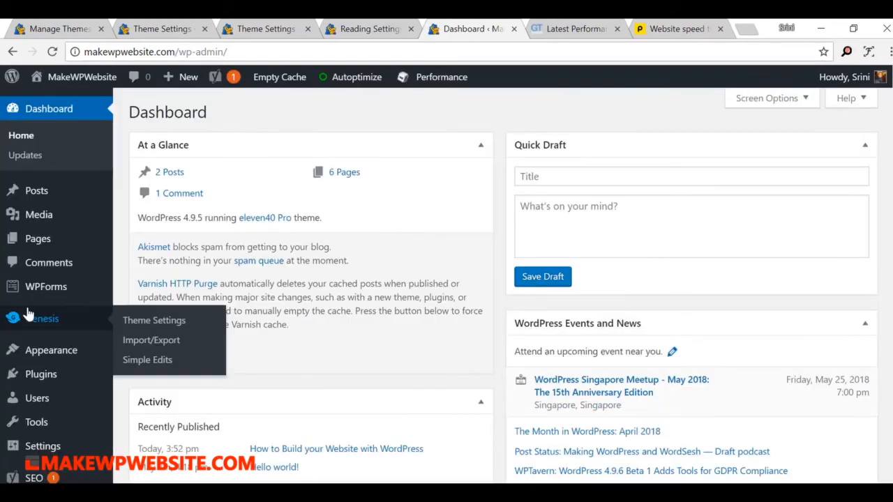
scroll(42, 357, down, 3)
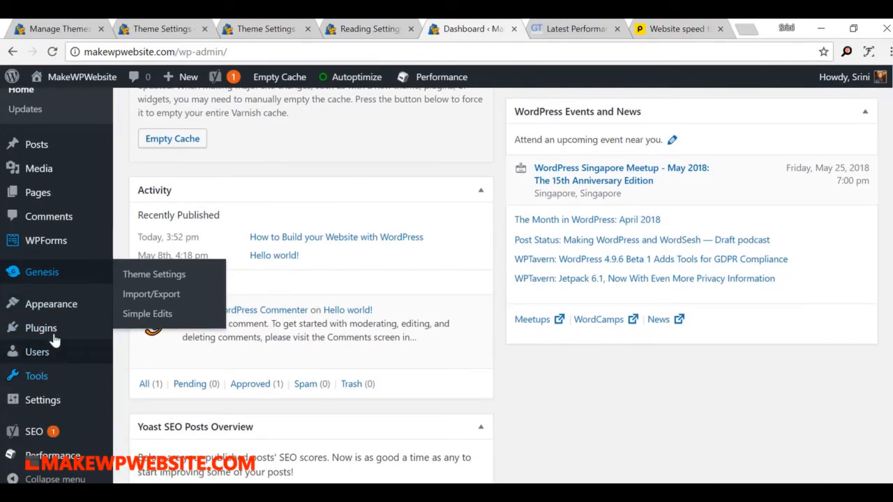
mouse_move(60, 304)
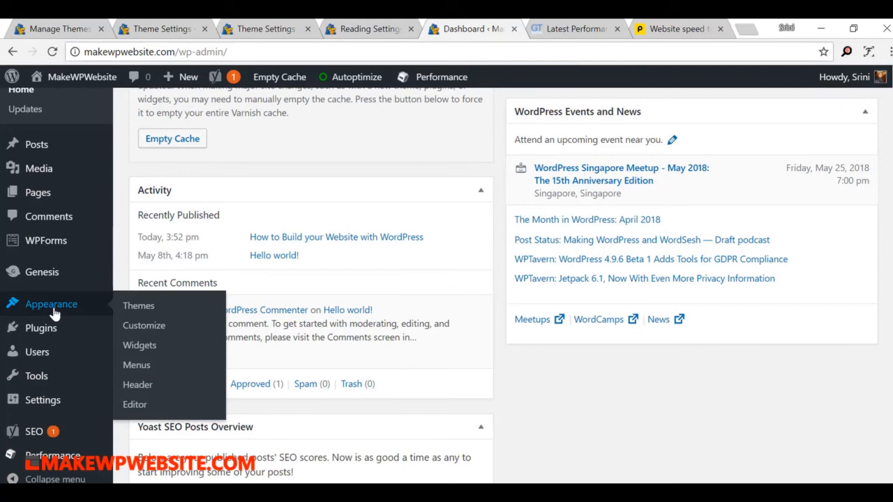
click(136, 365)
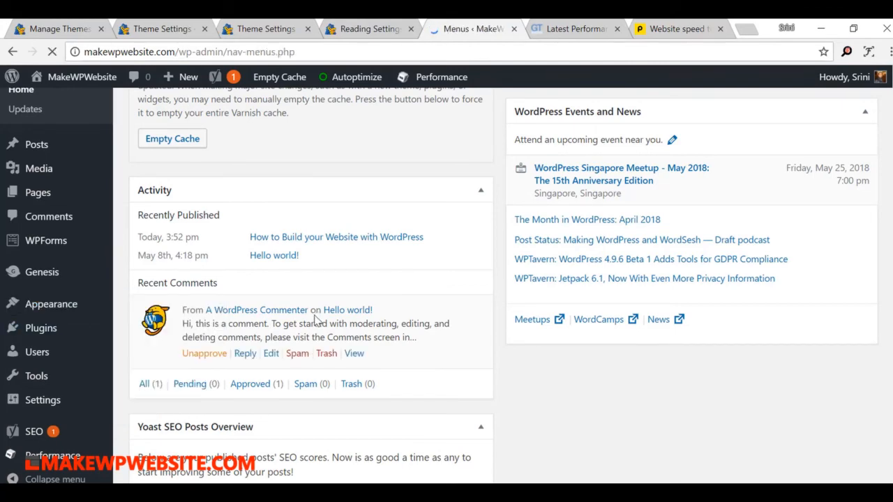
Review the Social Links Menu structure and load Top Menu (Header Menu) for editing instead.
scroll(636, 270, down, 2)
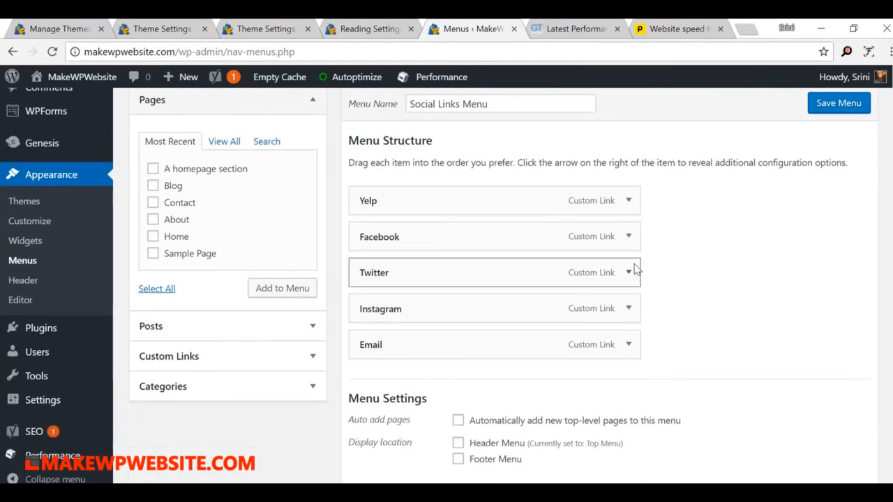
scroll(636, 269, up, 2)
scroll(634, 270, up, 1)
click(289, 191)
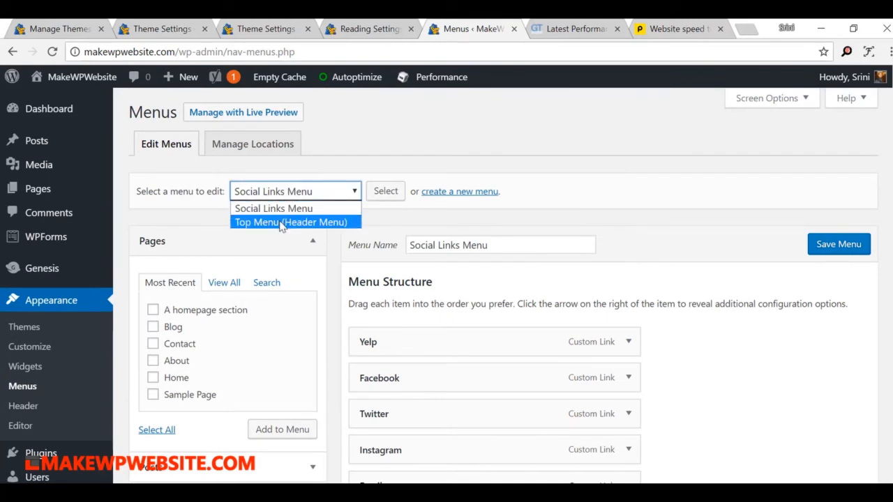
click(284, 221)
click(384, 192)
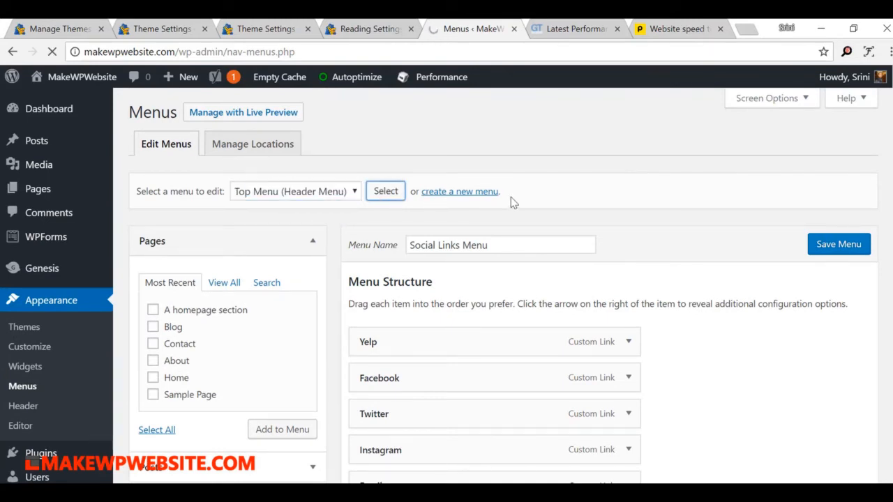
Add the wordpress category to the Top Menu.
scroll(481, 200, down, 2)
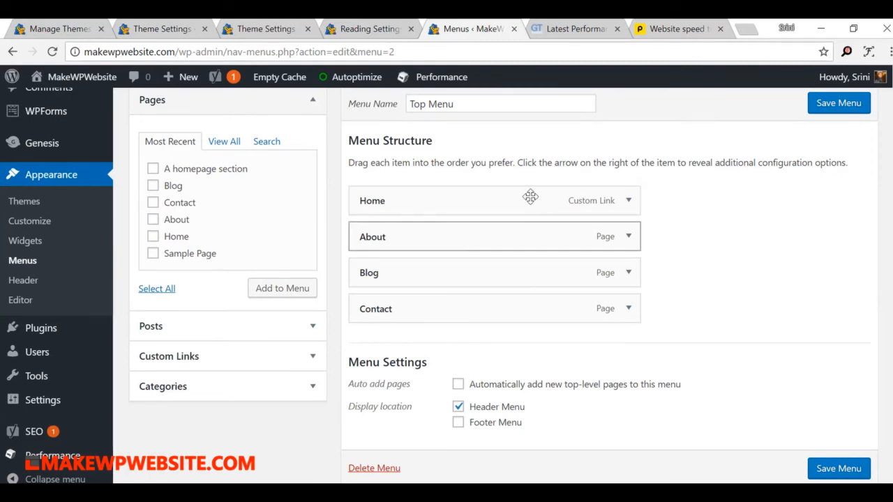
click(168, 388)
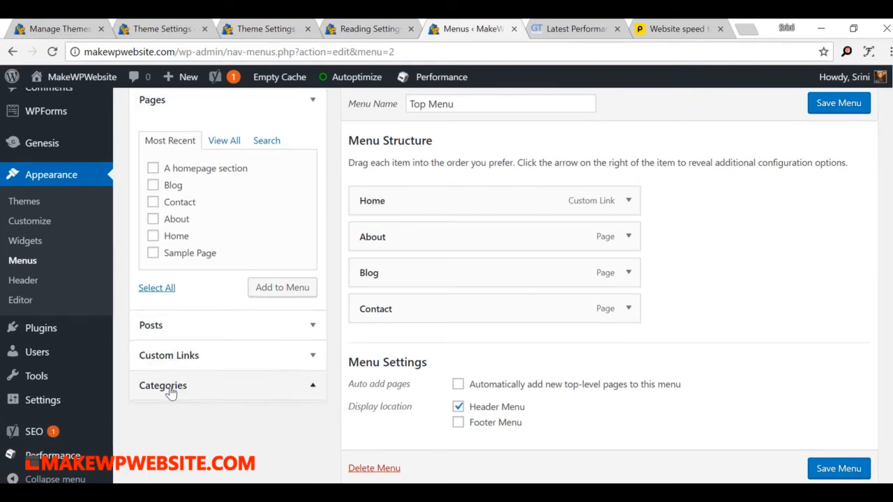
click(153, 277)
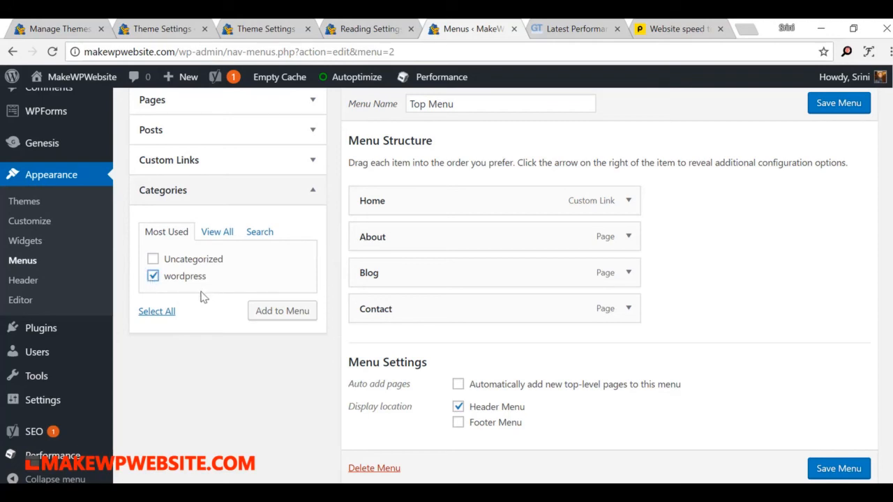
click(290, 313)
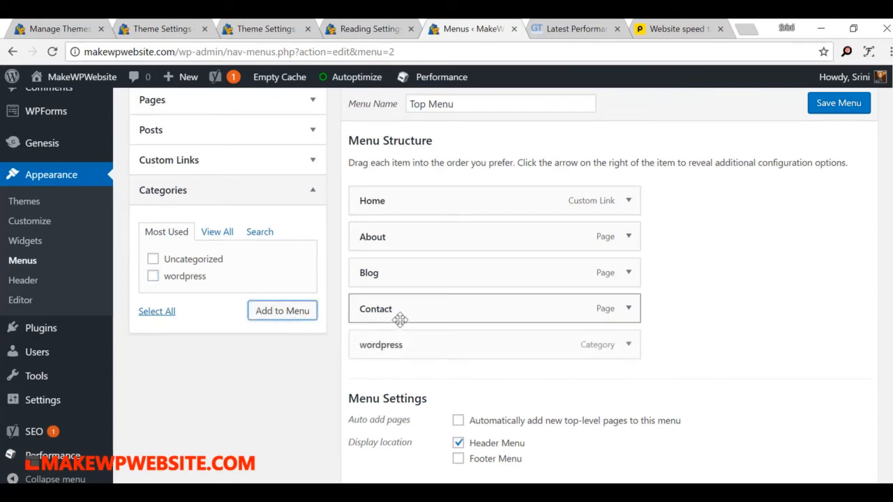
Change the navigation label of the wordpress category item in the Top Menu to Wordpress.
click(628, 344)
drag(422, 392, 186, 397)
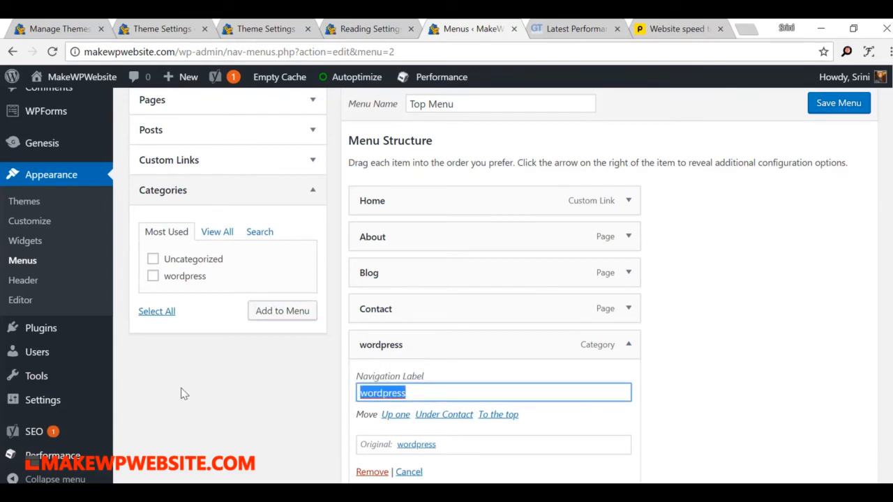
text(WordpR)
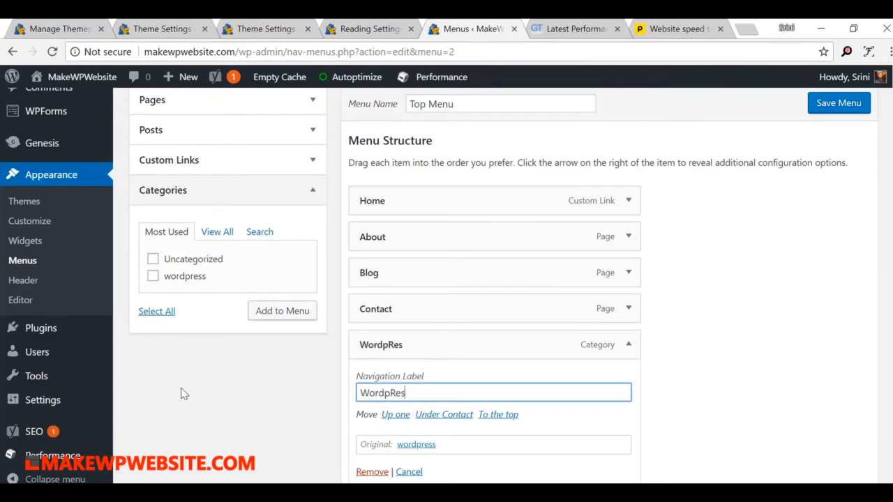
key(BackSpace)
key(BackSpace)
text(resspres)
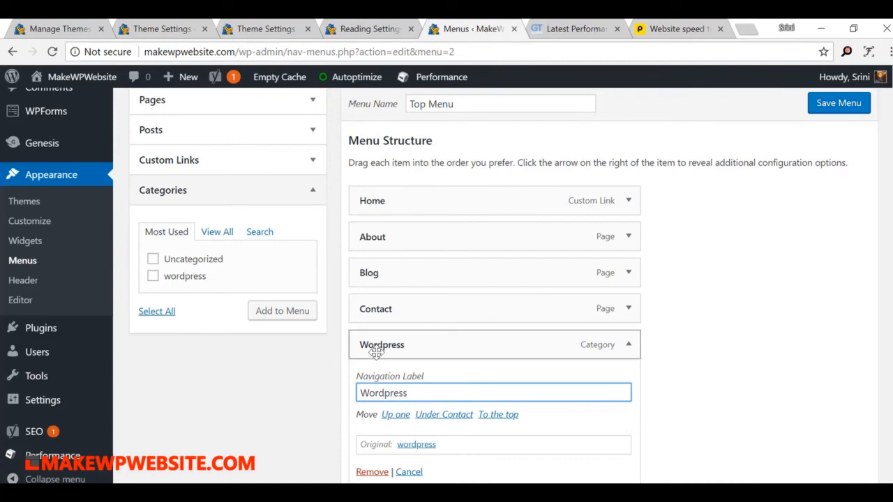
scroll(375, 346, down, 2)
click(753, 312)
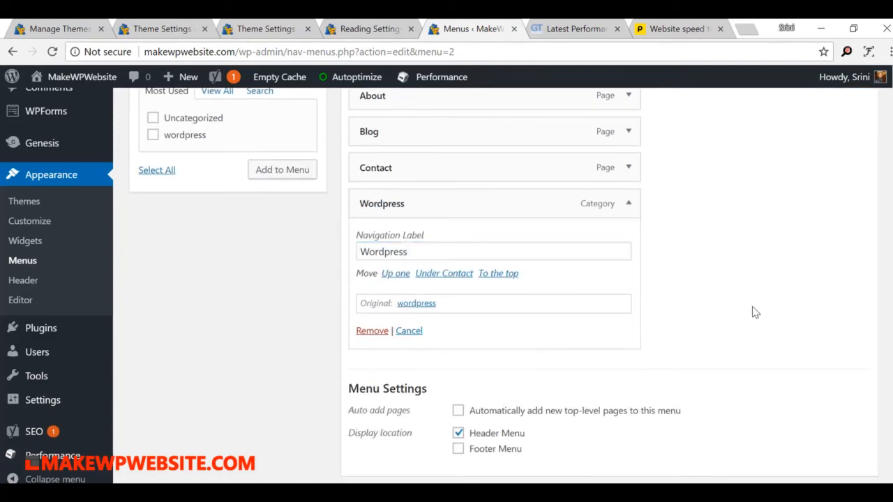
Remove the Blog page item from the Top Menu structure.
scroll(658, 299, up, 2)
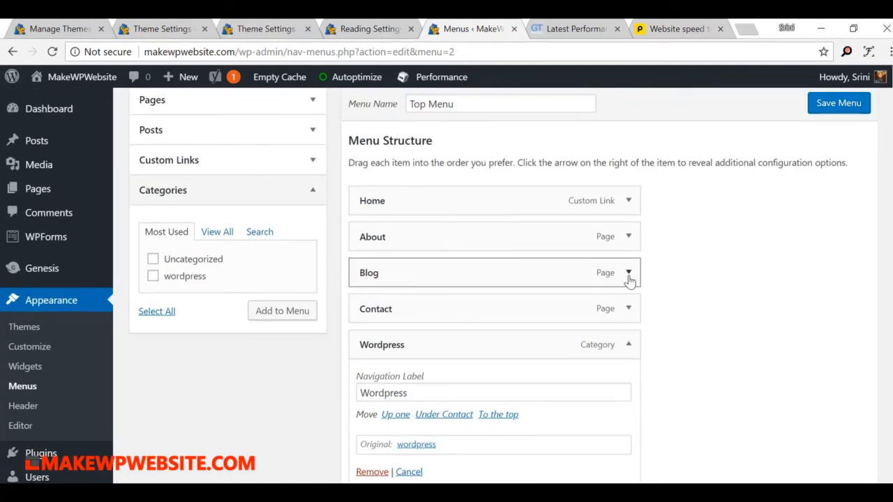
click(628, 276)
click(370, 401)
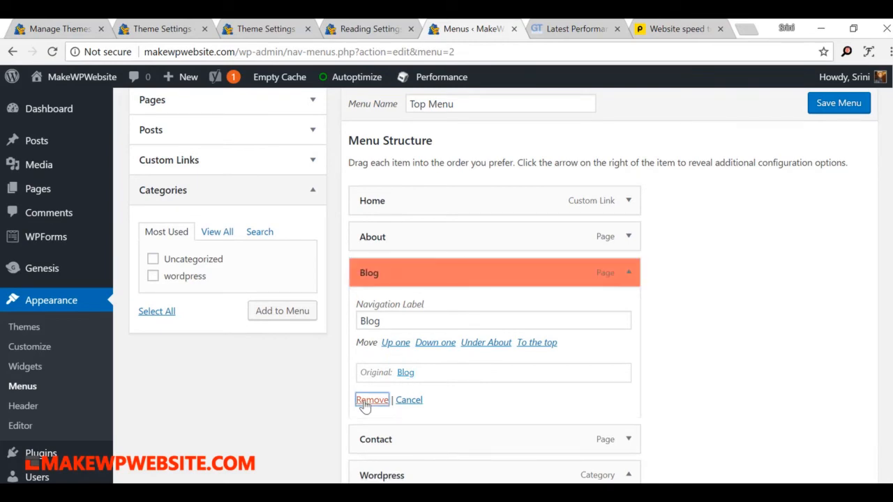
Collapse the Wordpress item, place it directly after Home in the menu structure, and save the menu.
click(625, 314)
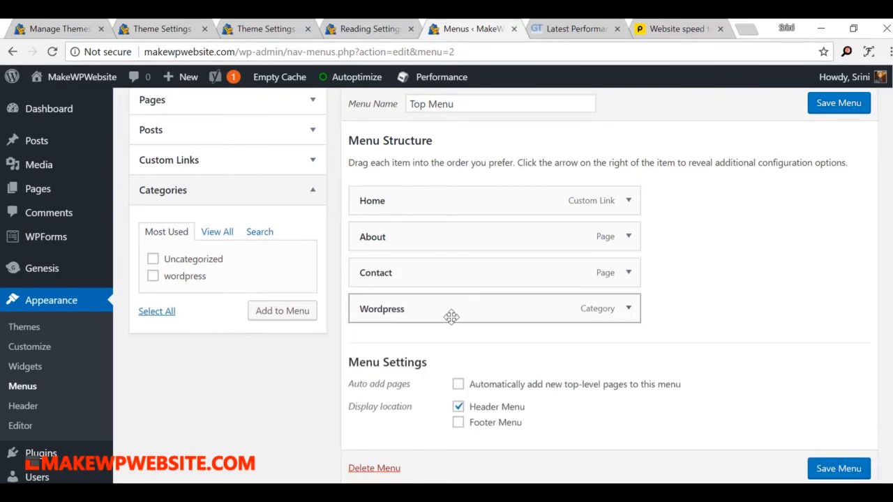
drag(450, 315, 371, 244)
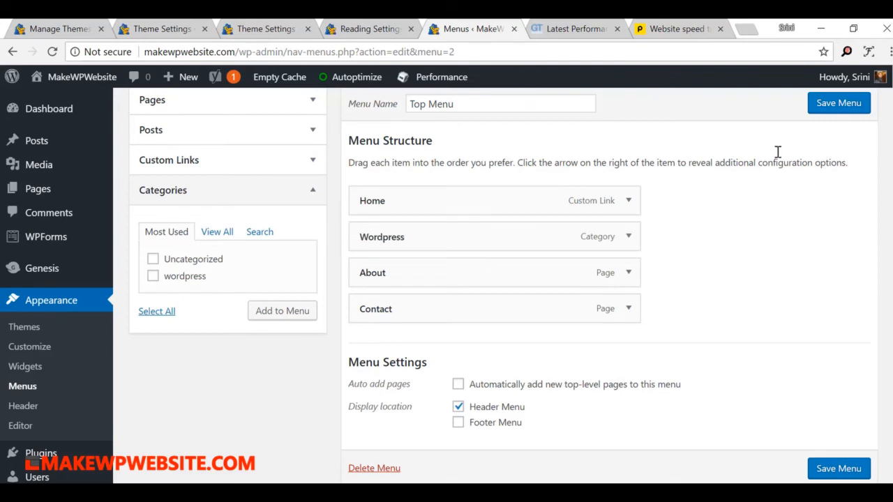
click(837, 105)
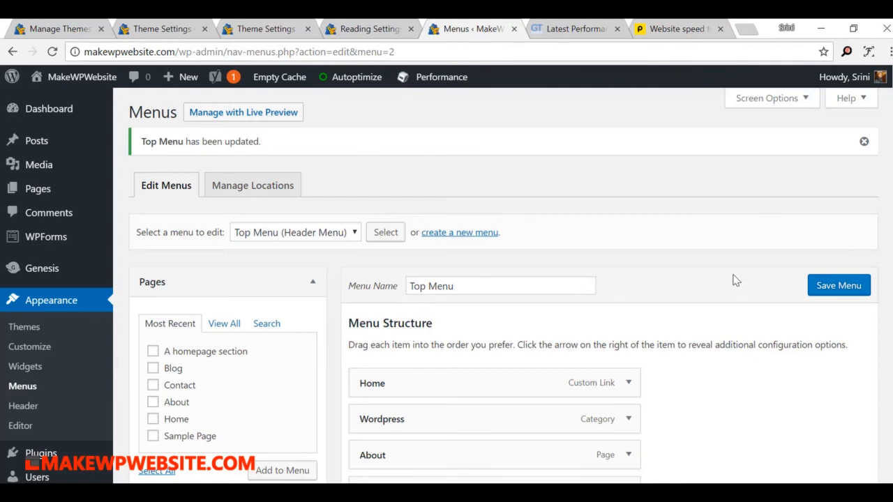
scroll(735, 280, down, 2)
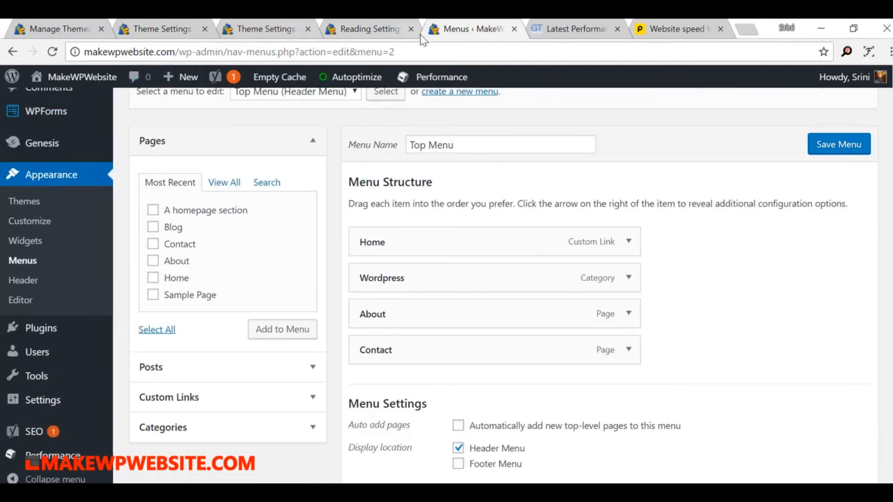
Load makewpwebsite.com in a new browser tab and view the Wordpress category page from the site's header menu.
click(744, 32)
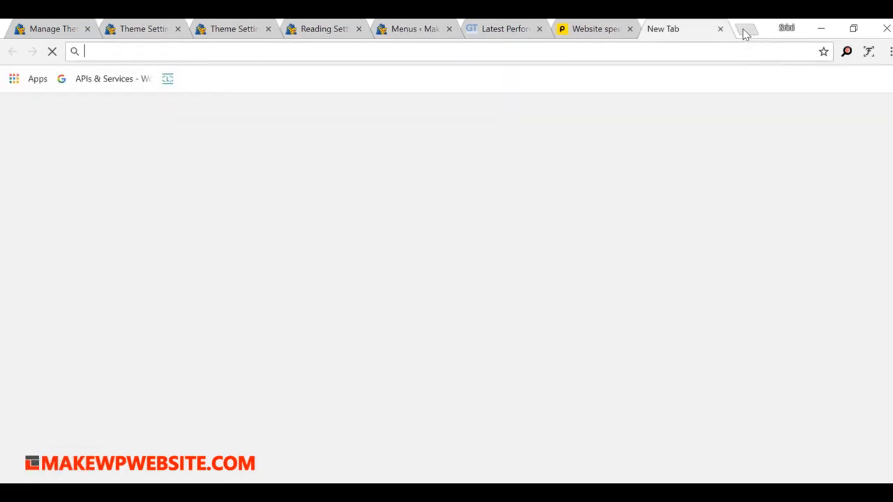
text(makewpwebsite.com)
key(Return)
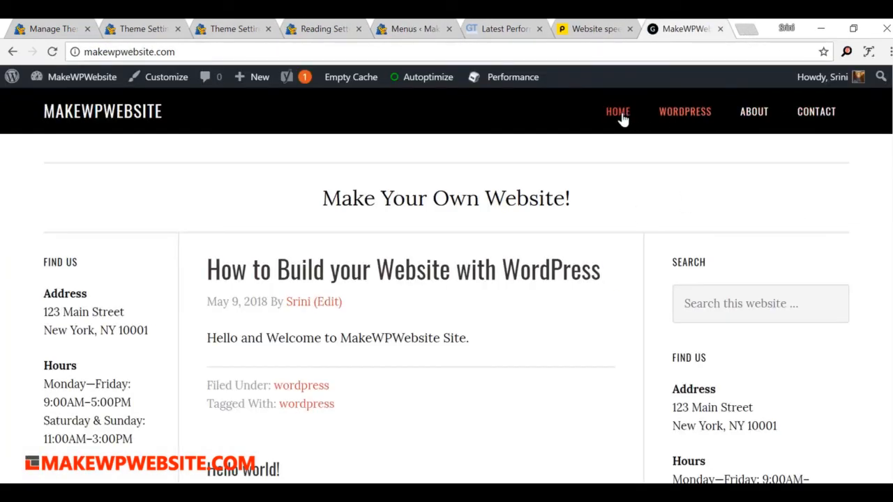
click(684, 120)
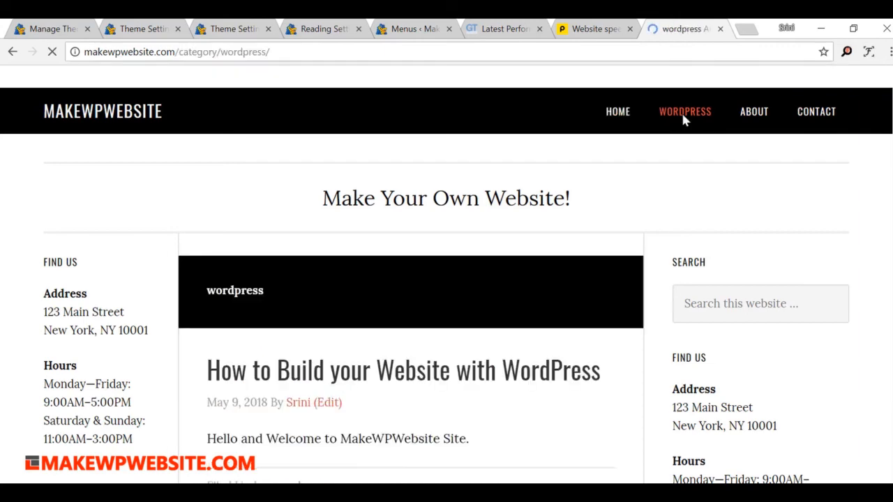
scroll(470, 269, down, 2)
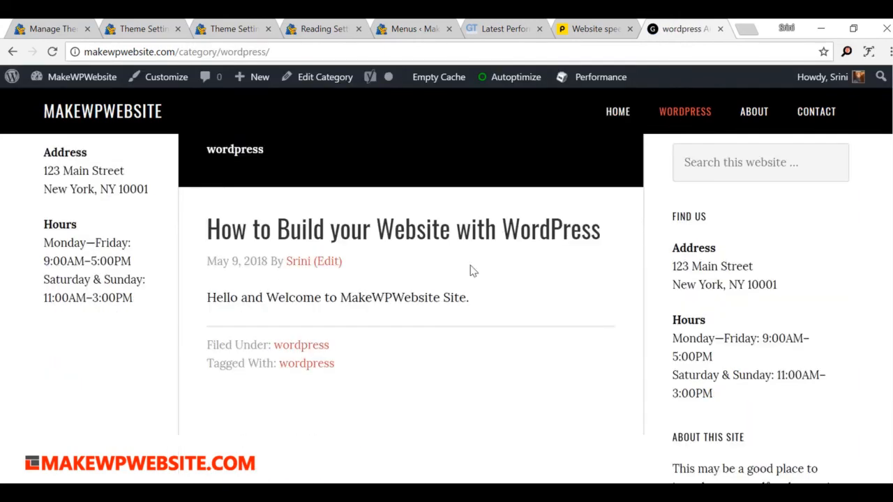
Open the post How to Build your Website with WordPress and examine the category and slug in its web address.
click(418, 236)
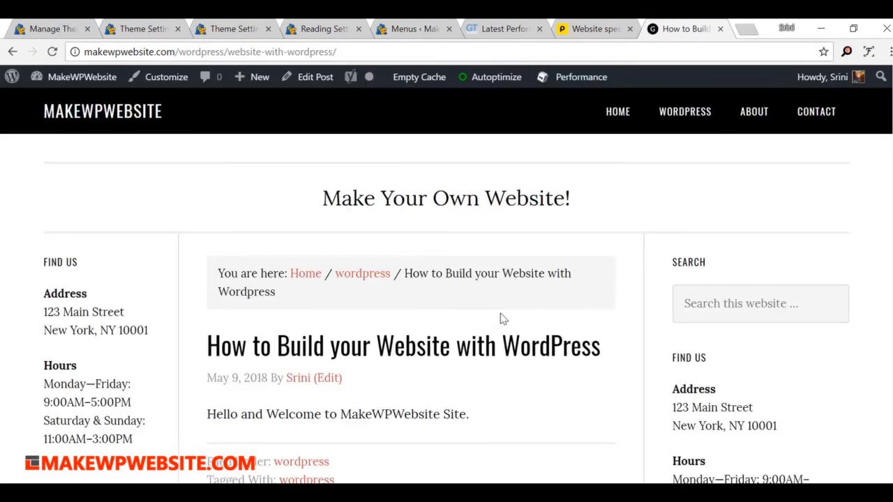
scroll(504, 320, down, 3)
scroll(503, 319, up, 3)
drag(179, 52, 391, 55)
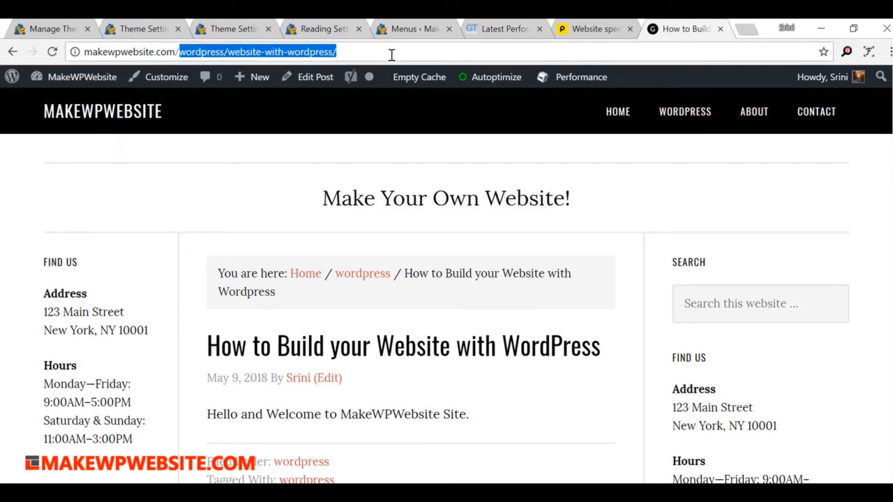
Review the custom structure in the WordPress Permalinks settings, and return to the published post to compare its web address.
click(232, 29)
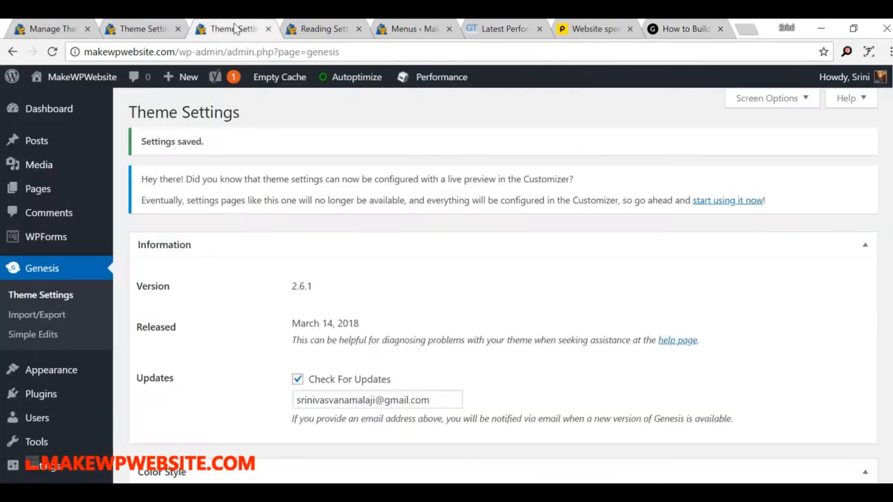
mouse_move(36, 466)
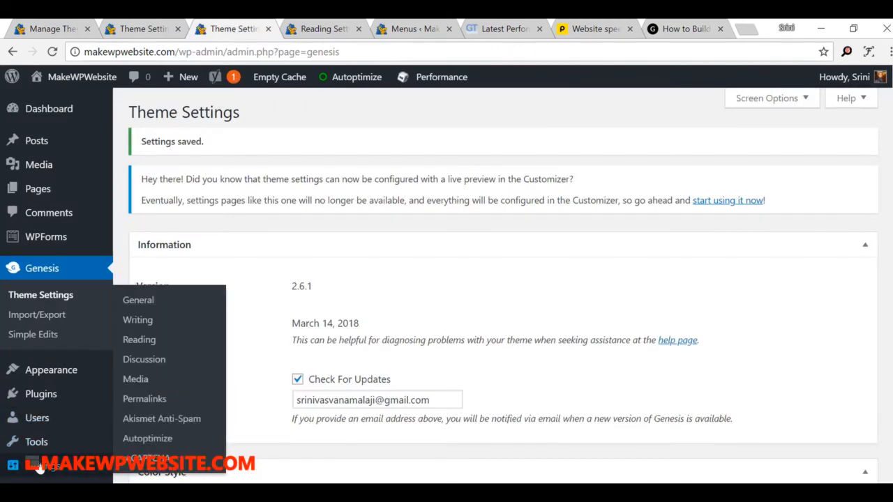
click(145, 399)
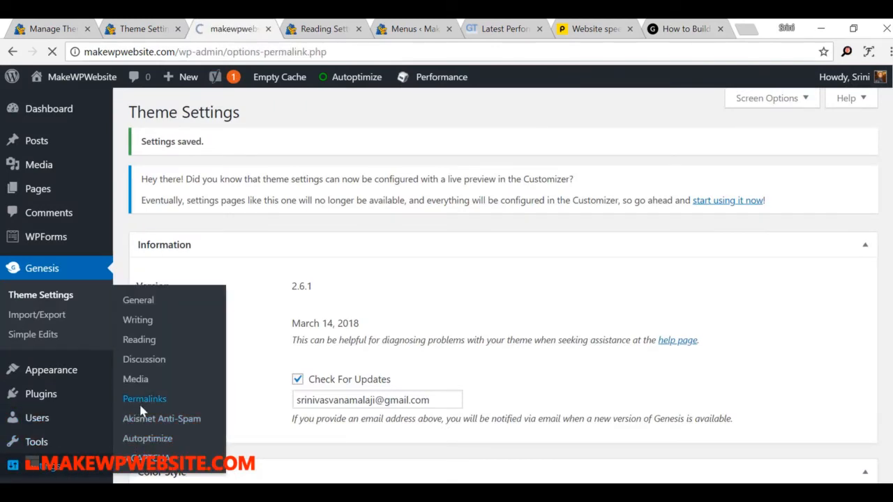
scroll(464, 344, down, 2)
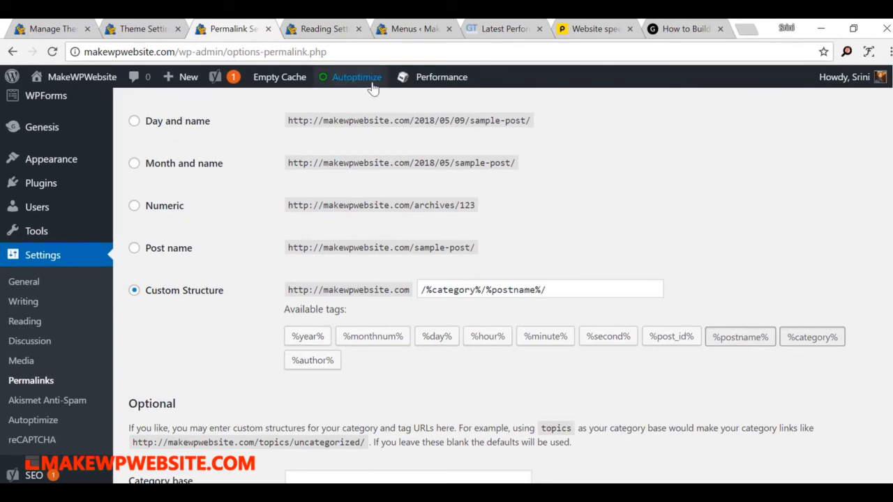
click(323, 30)
click(666, 32)
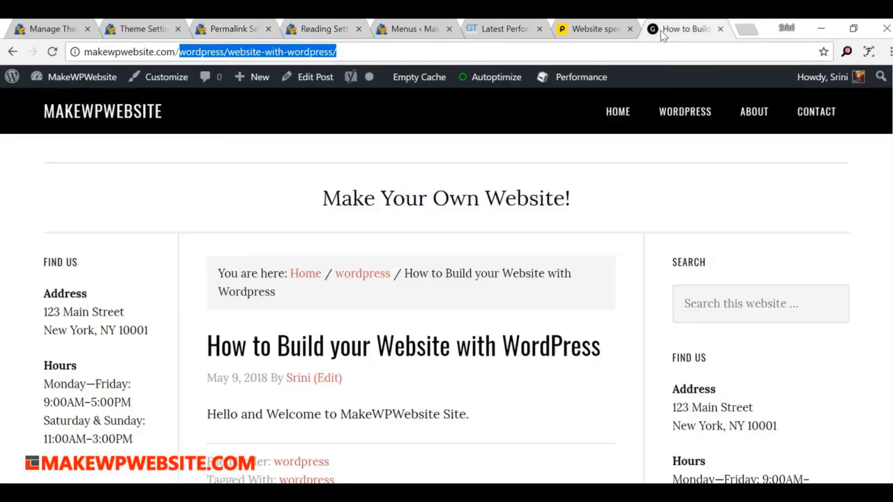